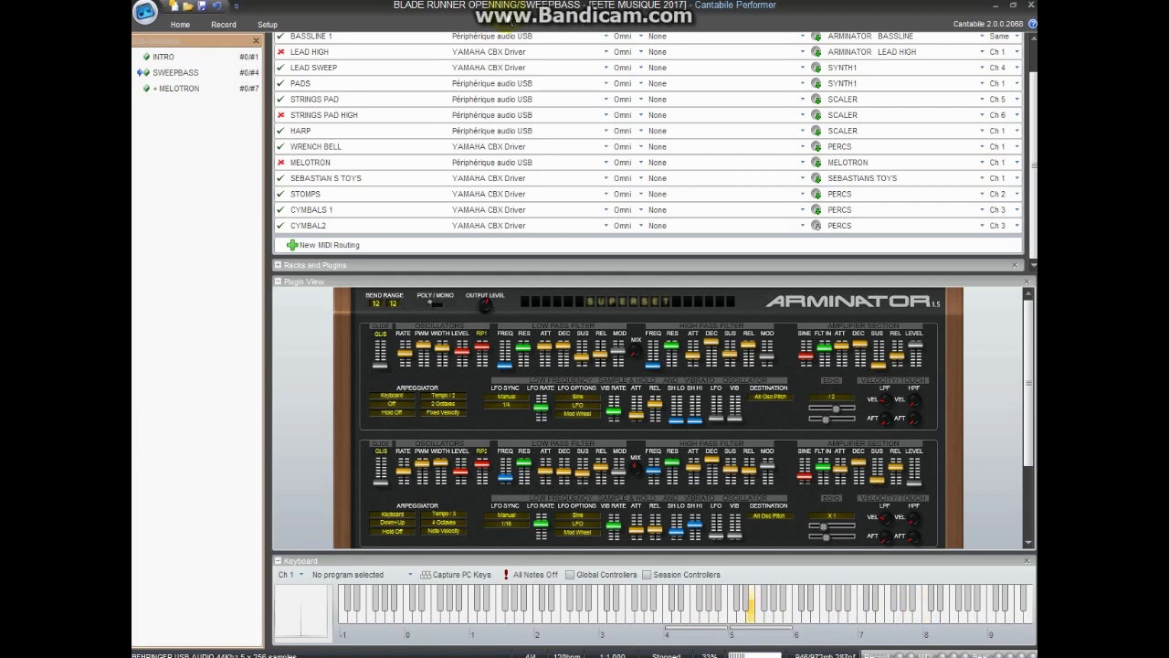
- Dismiss renaming of the LEAD HIGH routing in the INTRO sub-session and review that routing's MIDI filters
key(Page_Down)
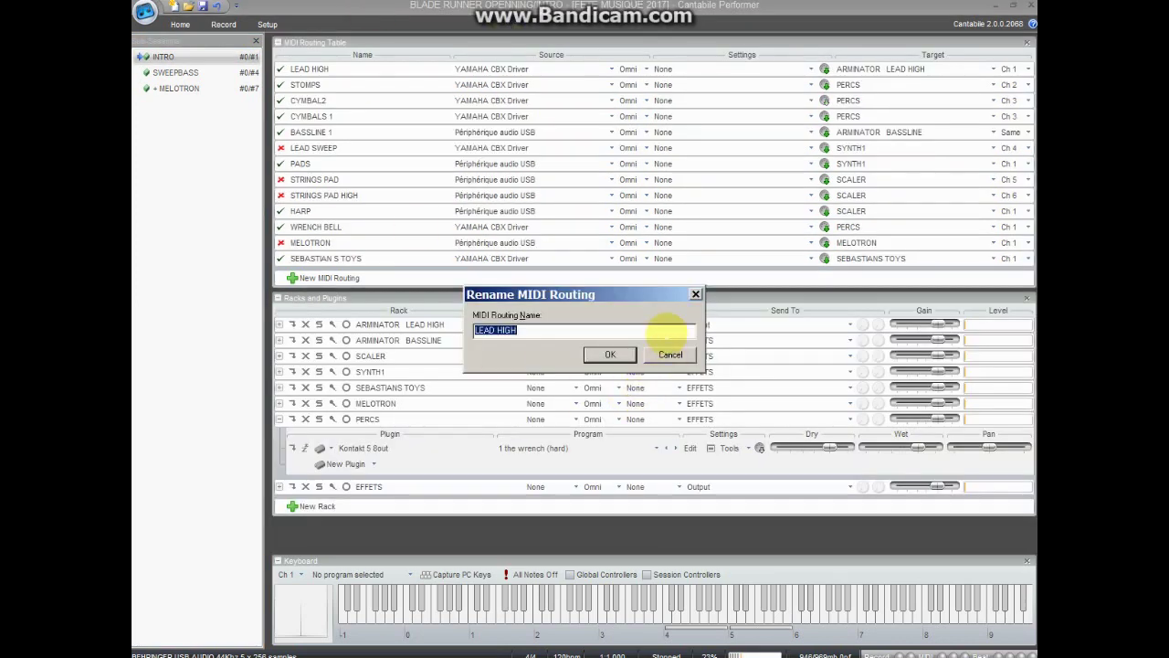
click(671, 355)
click(169, 248)
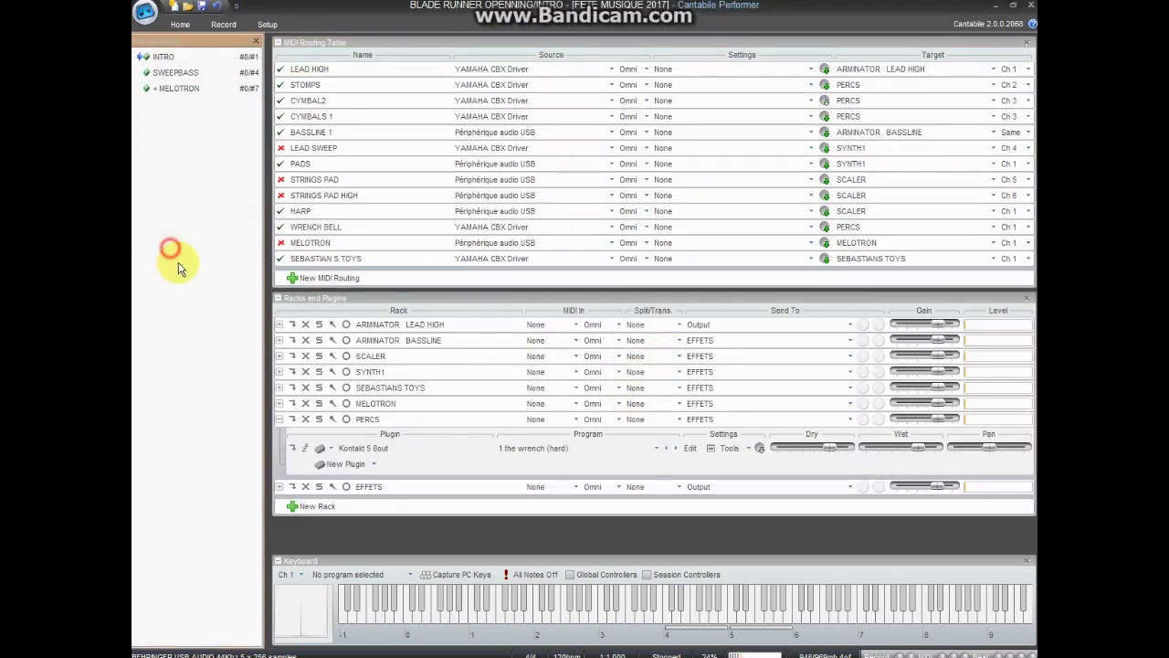
click(341, 70)
click(779, 72)
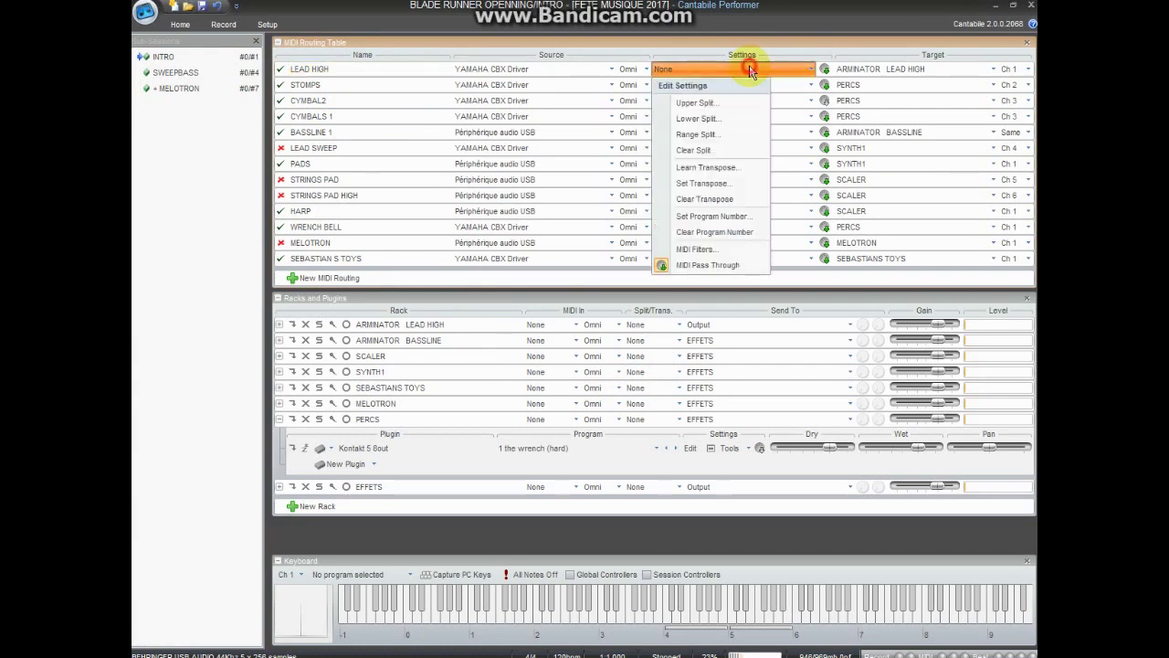
click(717, 245)
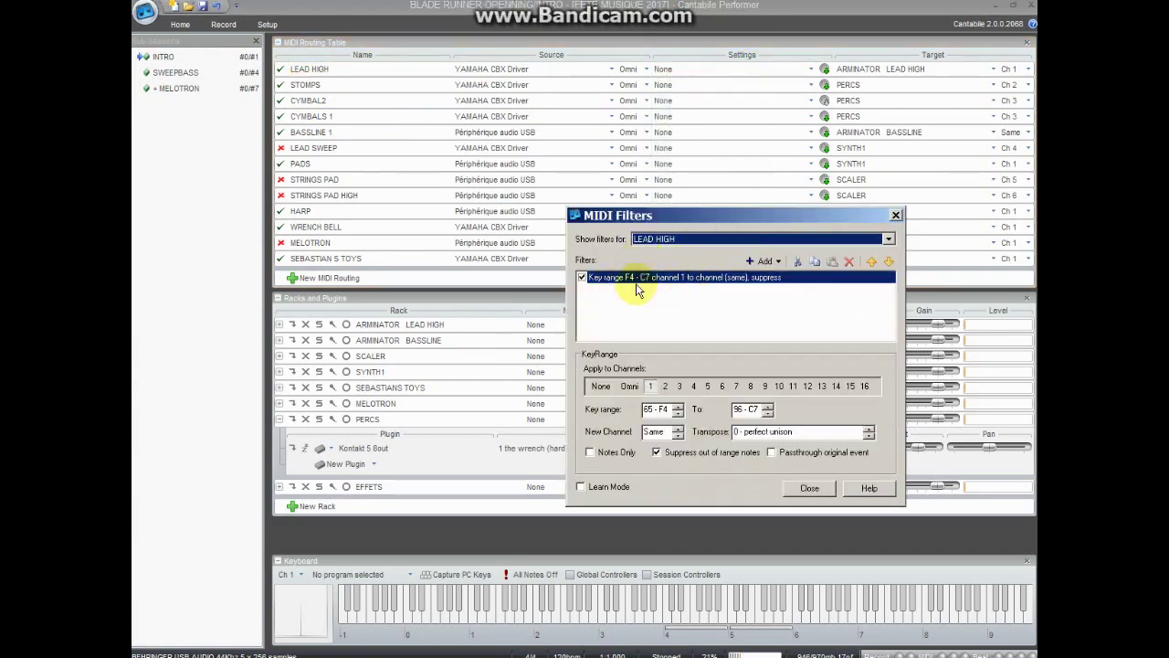
click(895, 216)
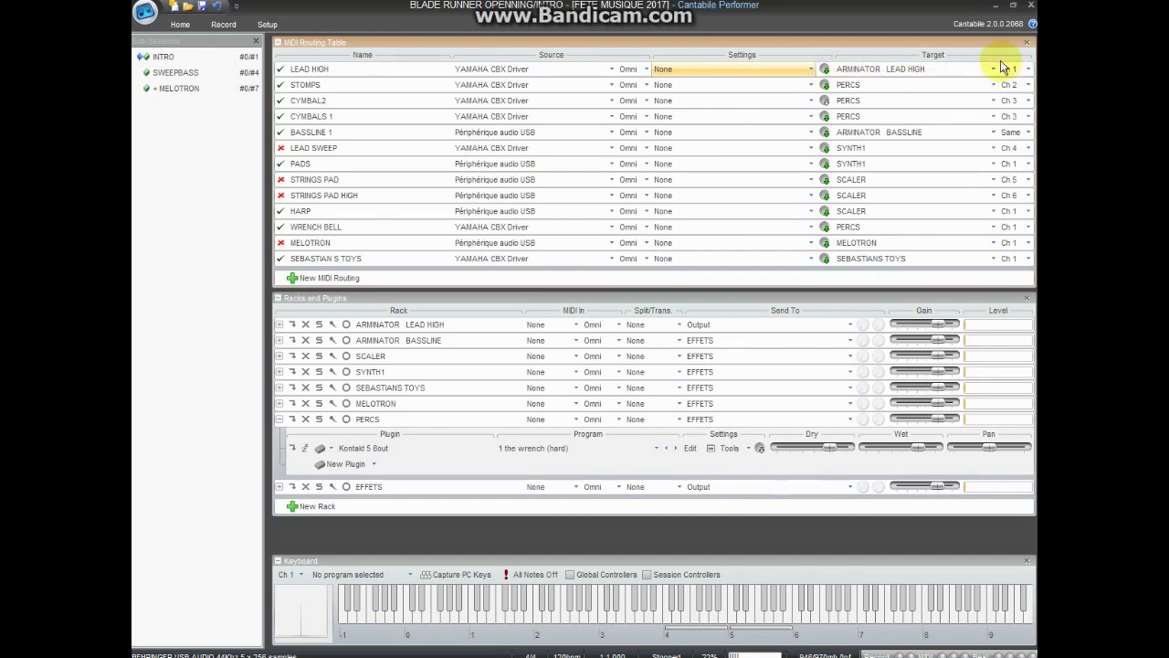
- Inspect the Arminator plugin in the ARMINATOR LEAD HIGH rack, including its list of programs
double_click(410, 324)
double_click(377, 356)
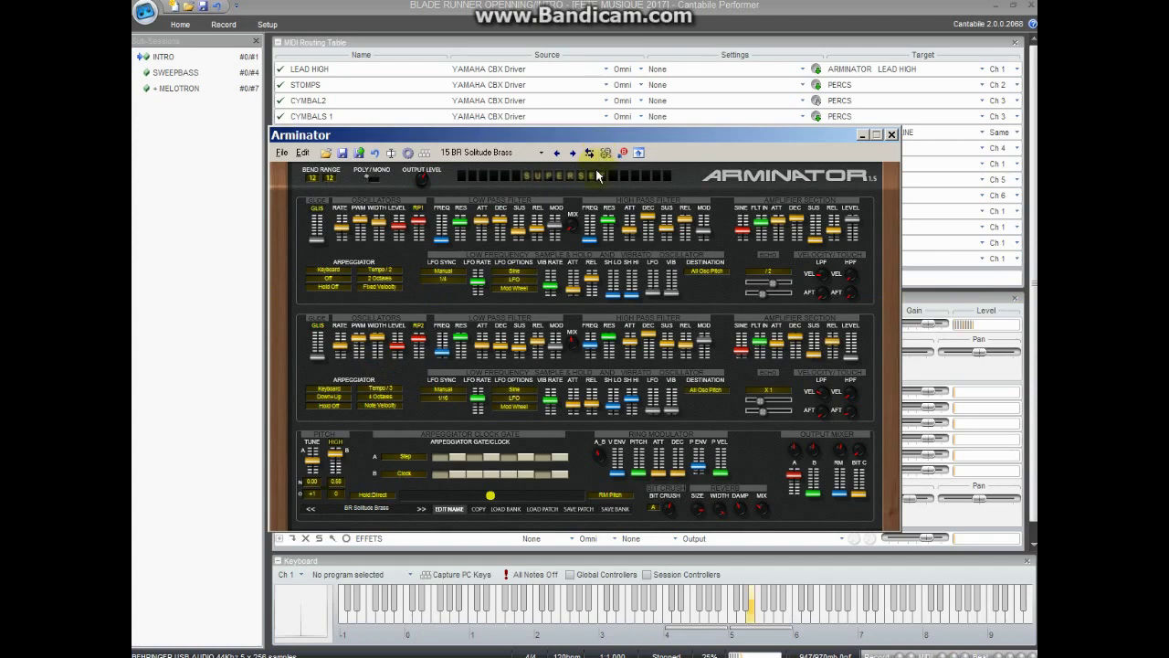
click(537, 154)
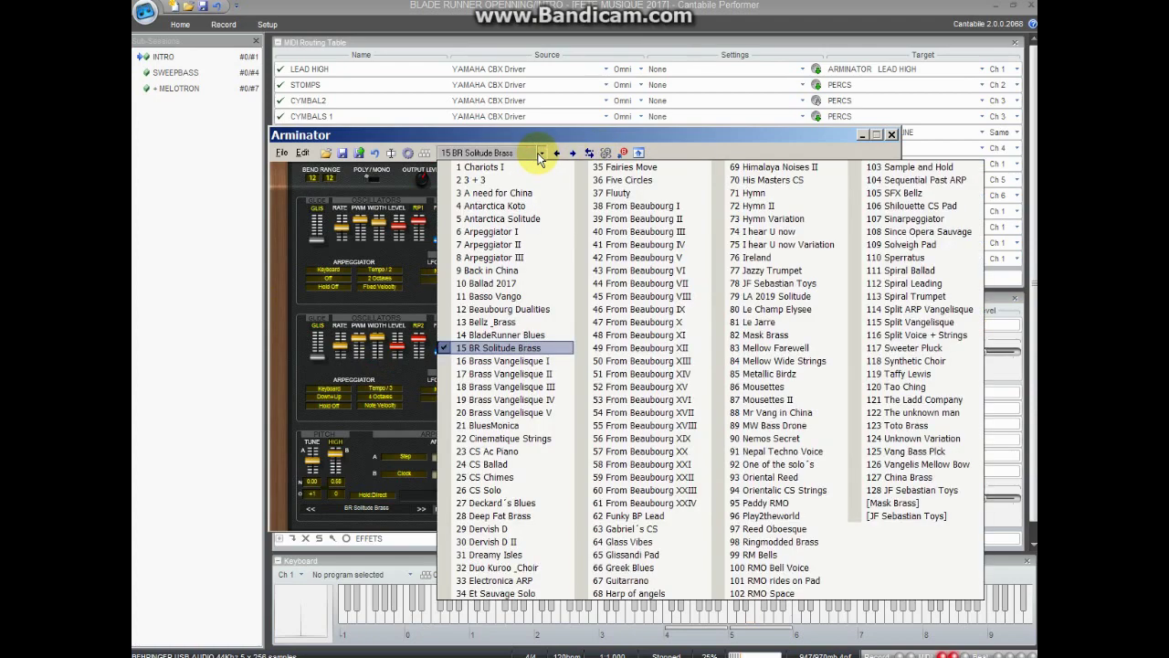
click(585, 135)
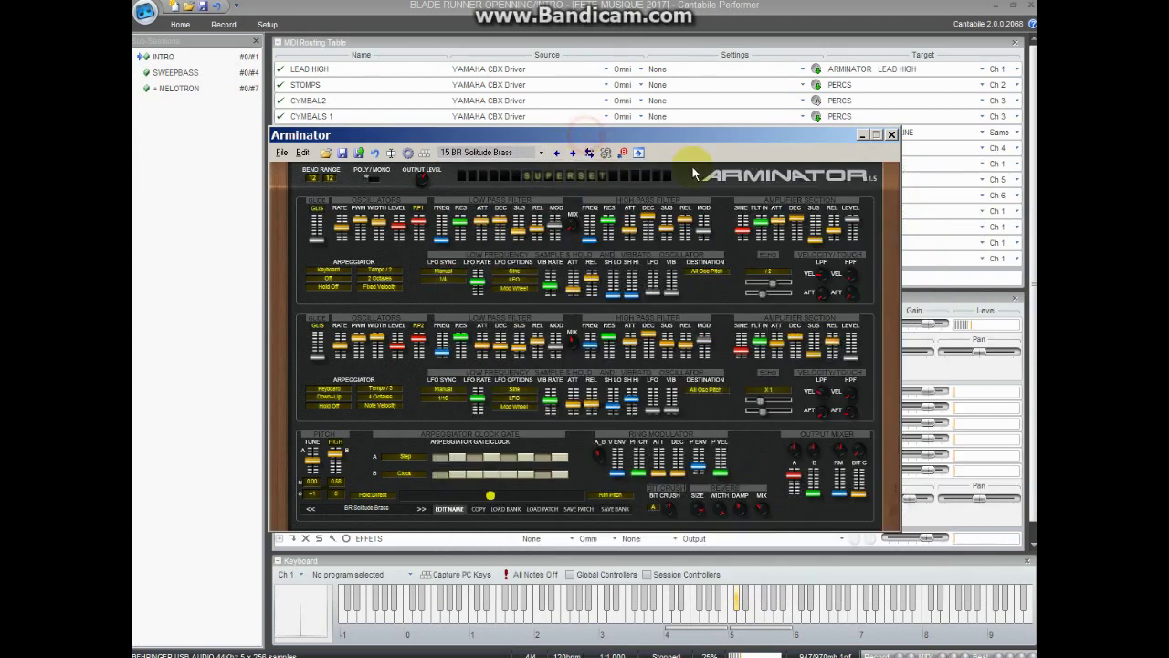
click(893, 135)
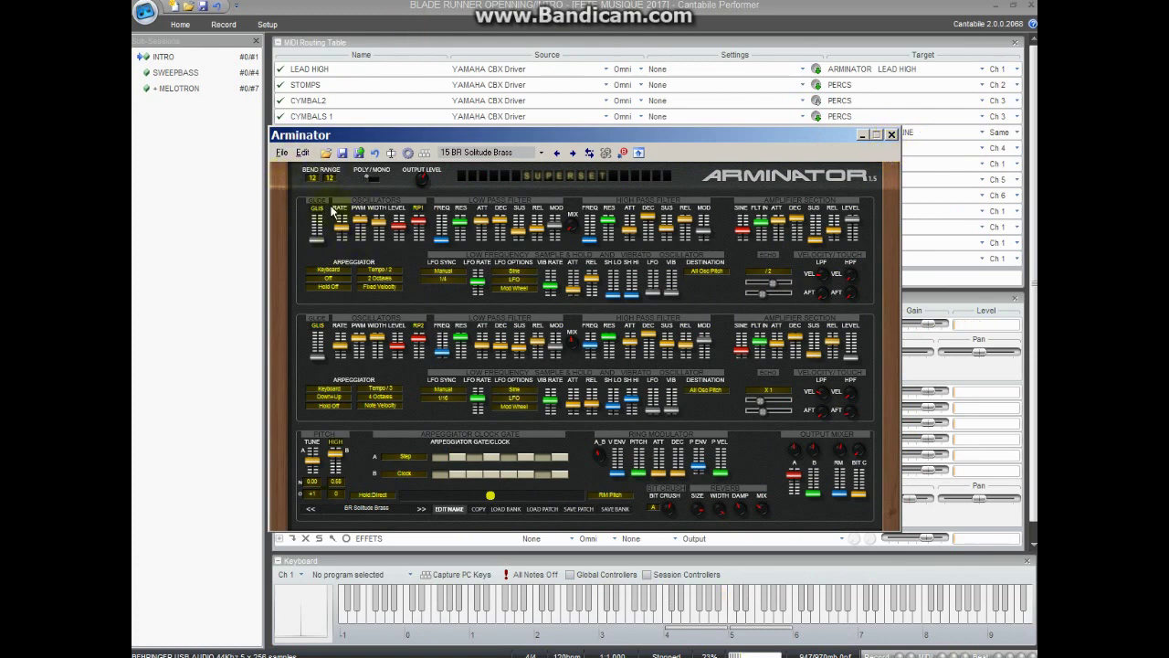
click(890, 135)
- Check the STOMPS routing's target device and review its MIDI filters
click(321, 87)
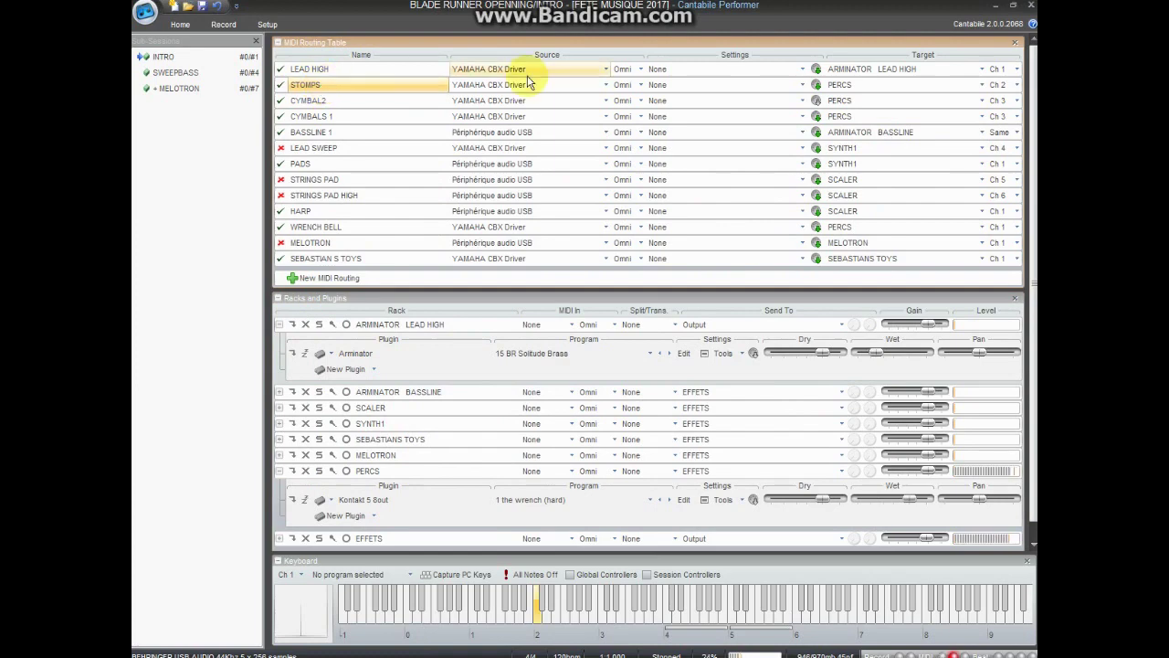
click(845, 84)
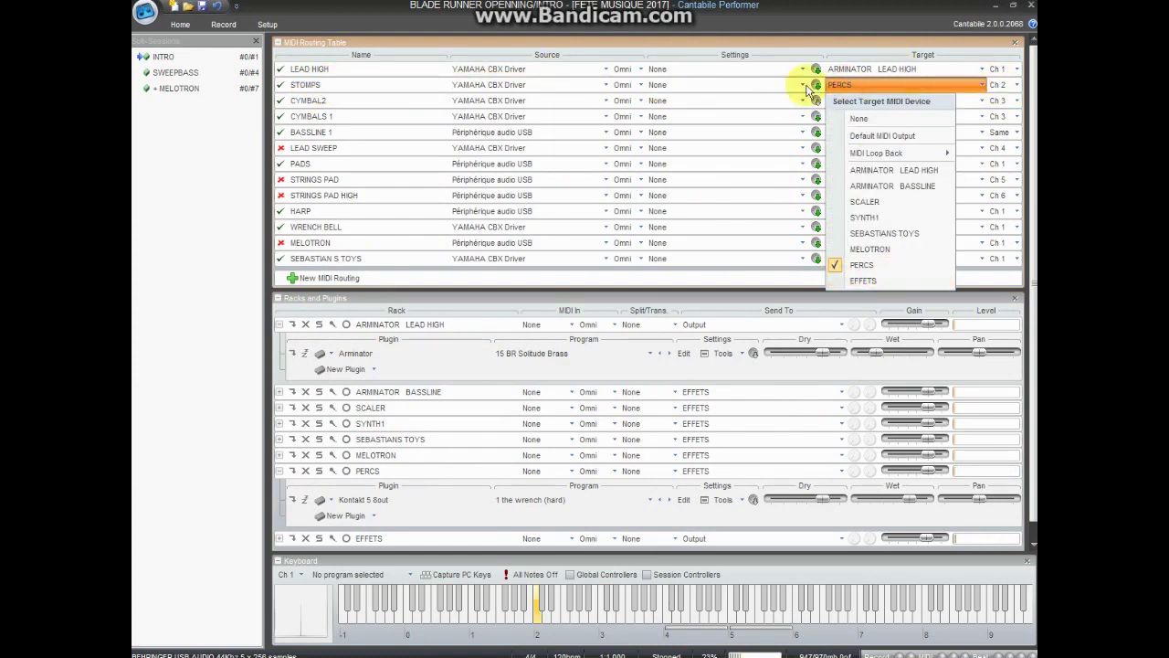
click(727, 92)
click(723, 92)
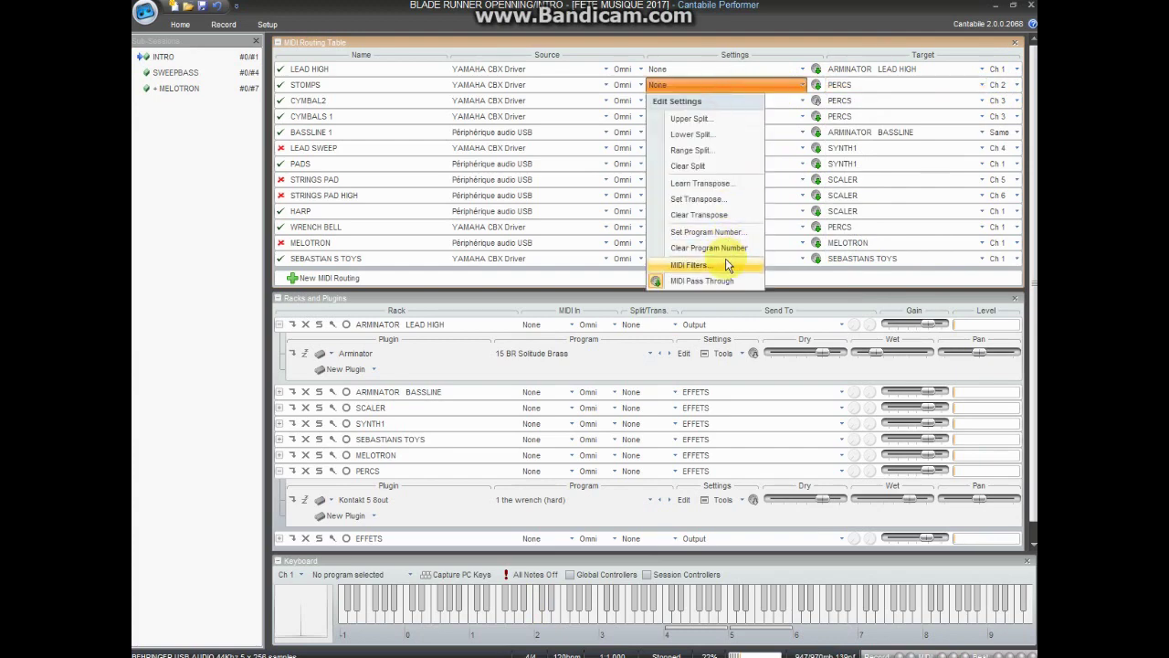
click(727, 255)
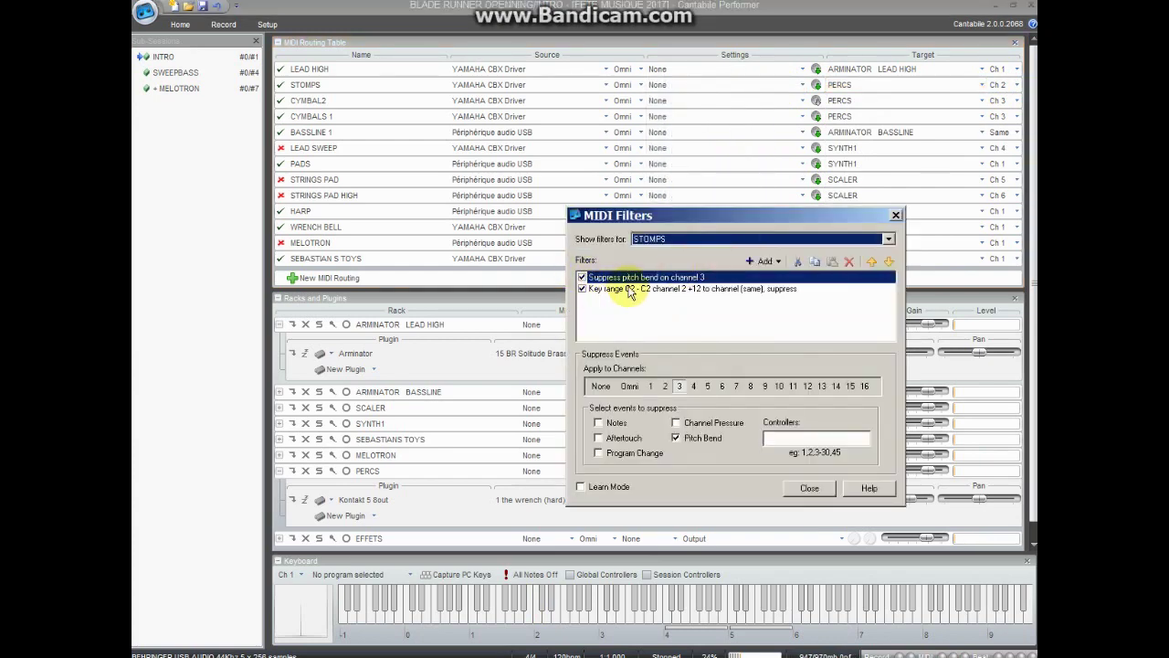
click(805, 487)
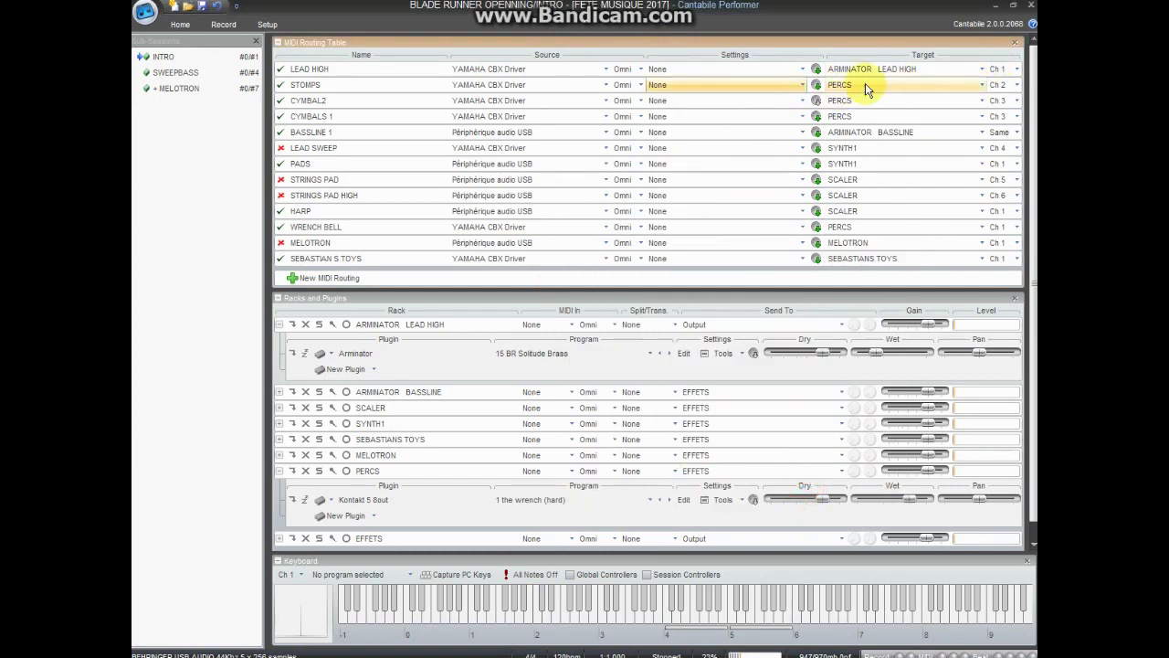
- Inspect Kontakt 5 8out in the PERCS rack, selecting Cinematic Synthetic Drums KS and toggling solo on the wrench (hard)
click(394, 473)
double_click(365, 500)
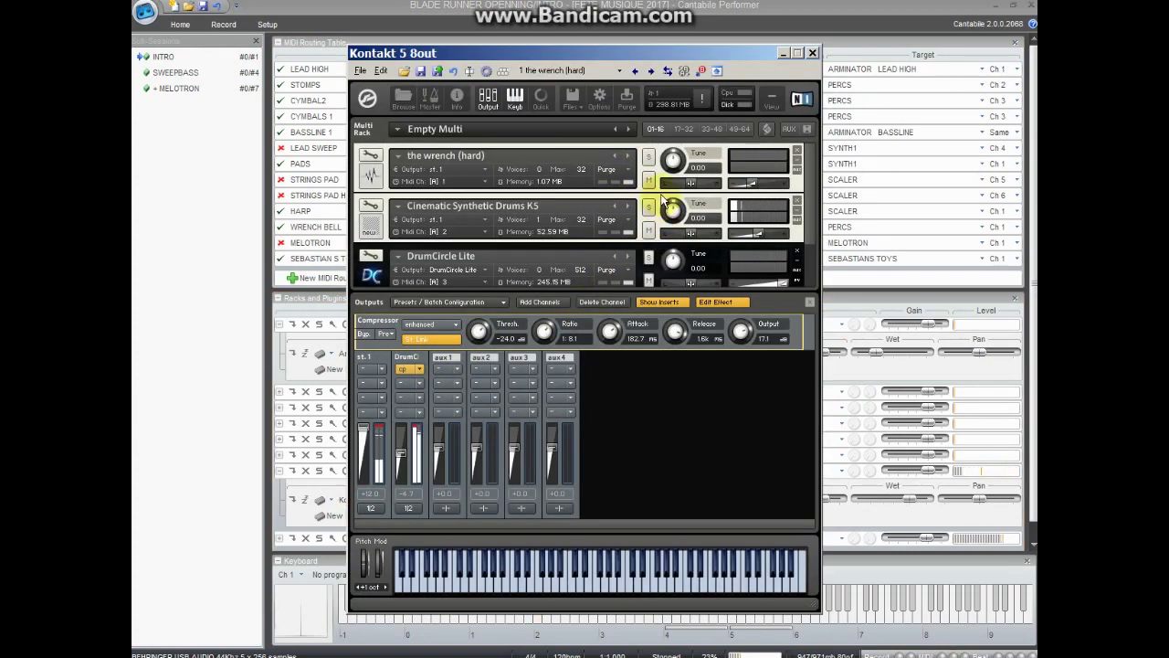
click(663, 201)
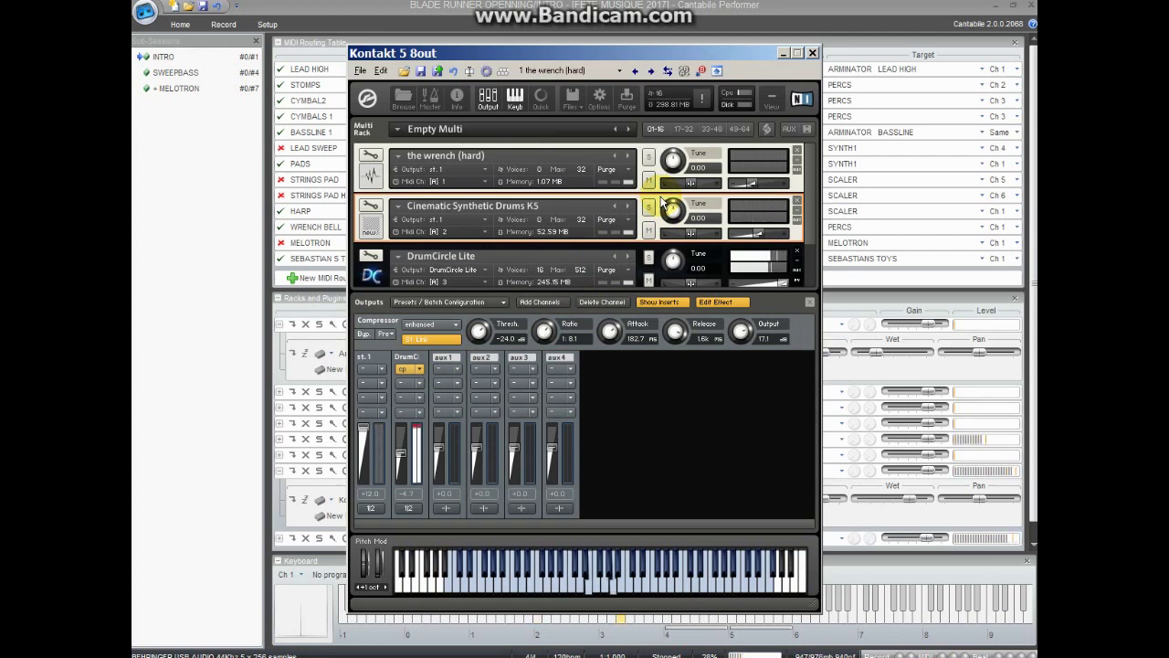
click(649, 158)
click(651, 159)
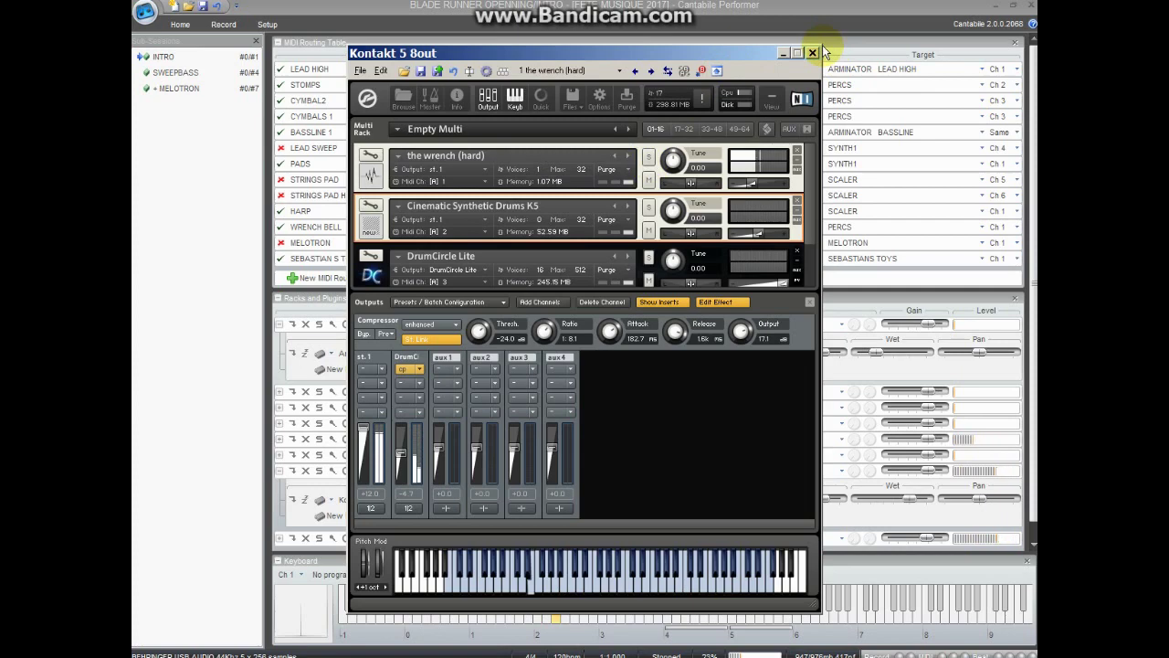
click(647, 157)
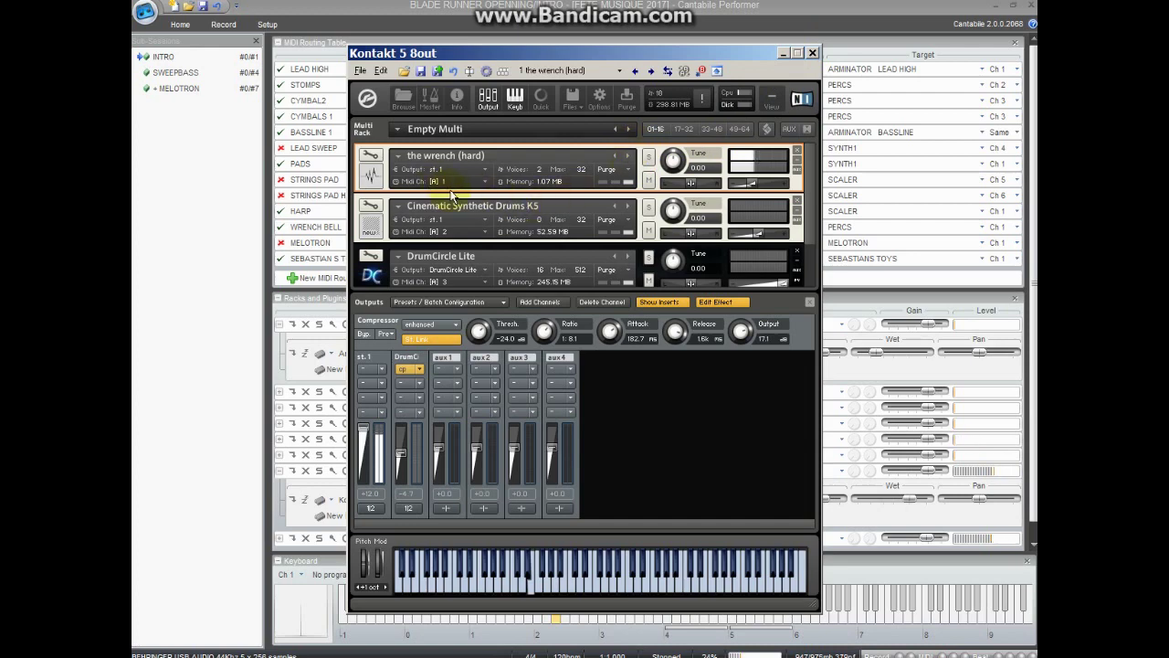
click(812, 53)
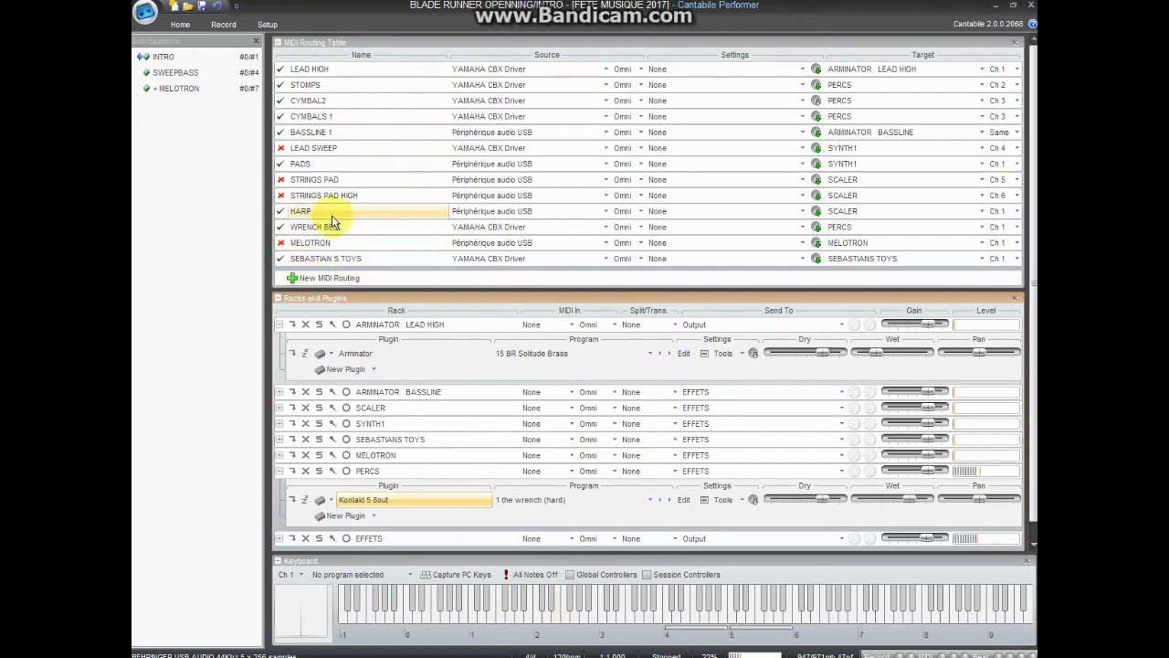
- Select the BASSLINE 1 routing and open the Arminator editor in its ARMINATOR BASSLINE rack
click(346, 131)
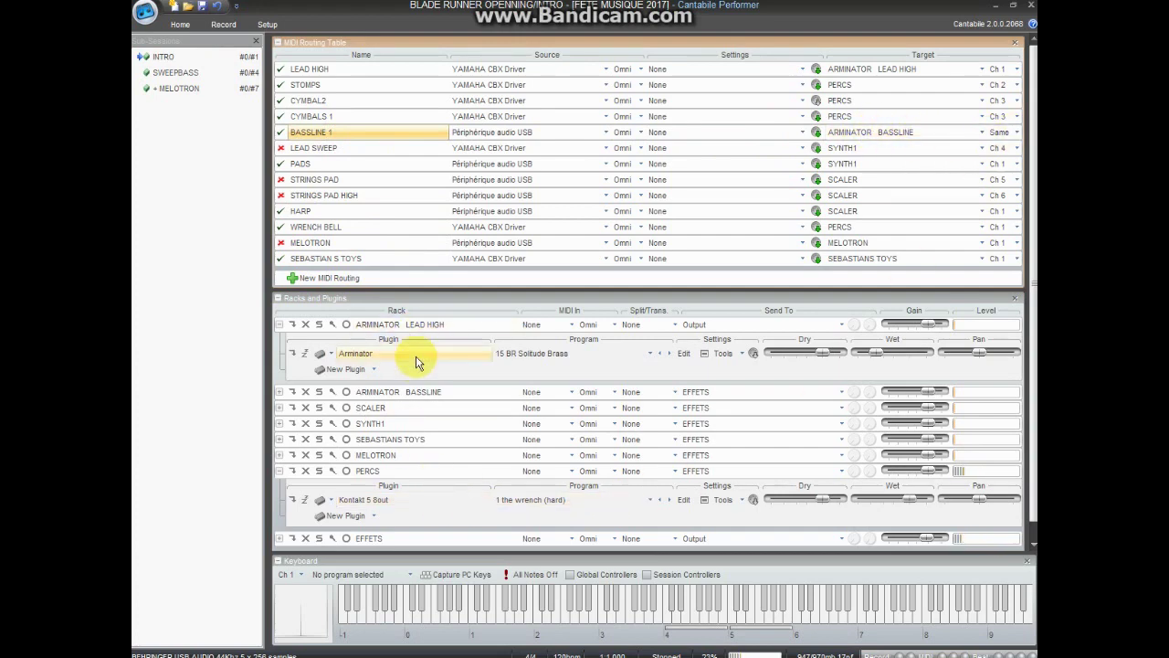
double_click(416, 397)
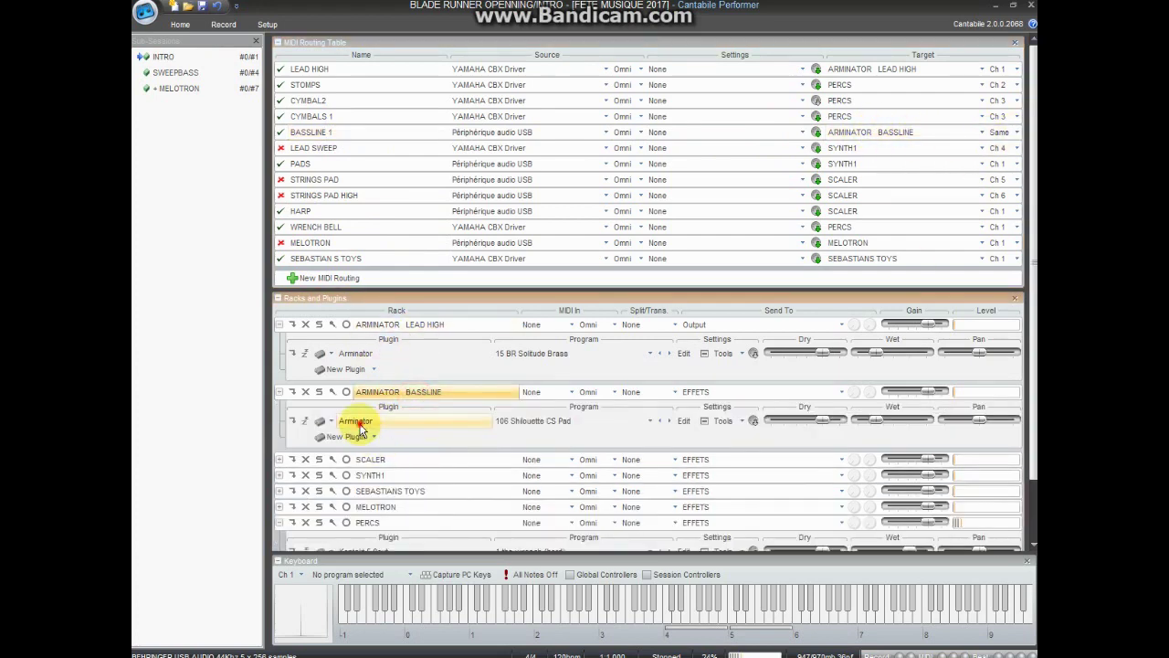
double_click(356, 421)
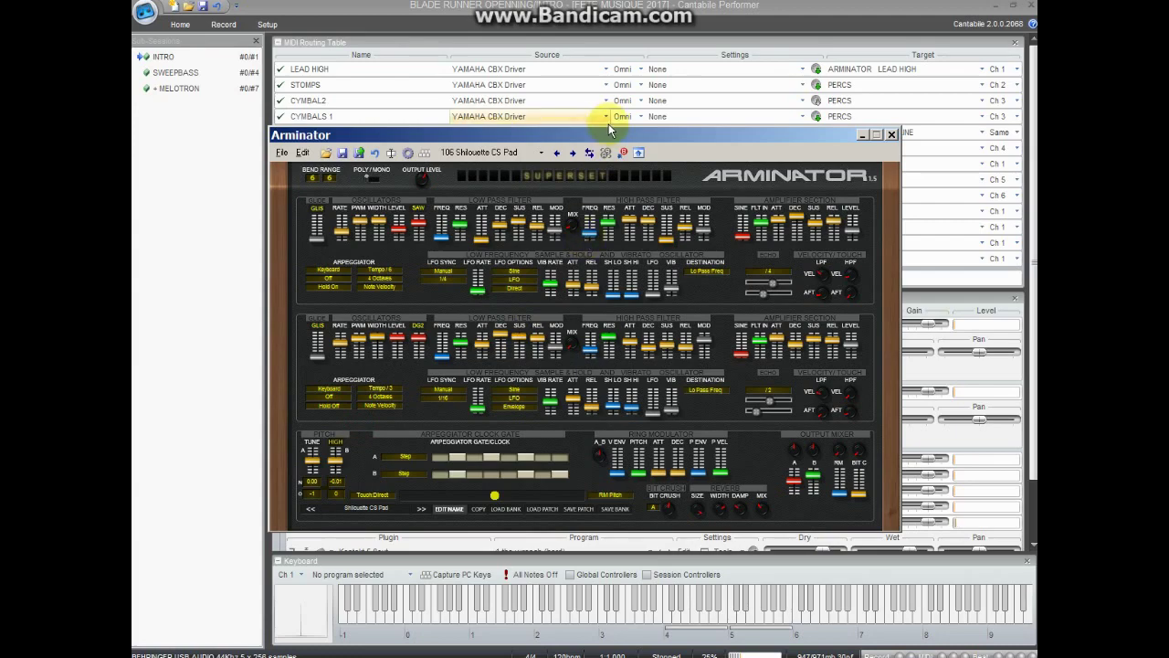
- Switch to the SWEEPBASS sub-session and view the program list of the bassline Arminator
key(Page_Down)
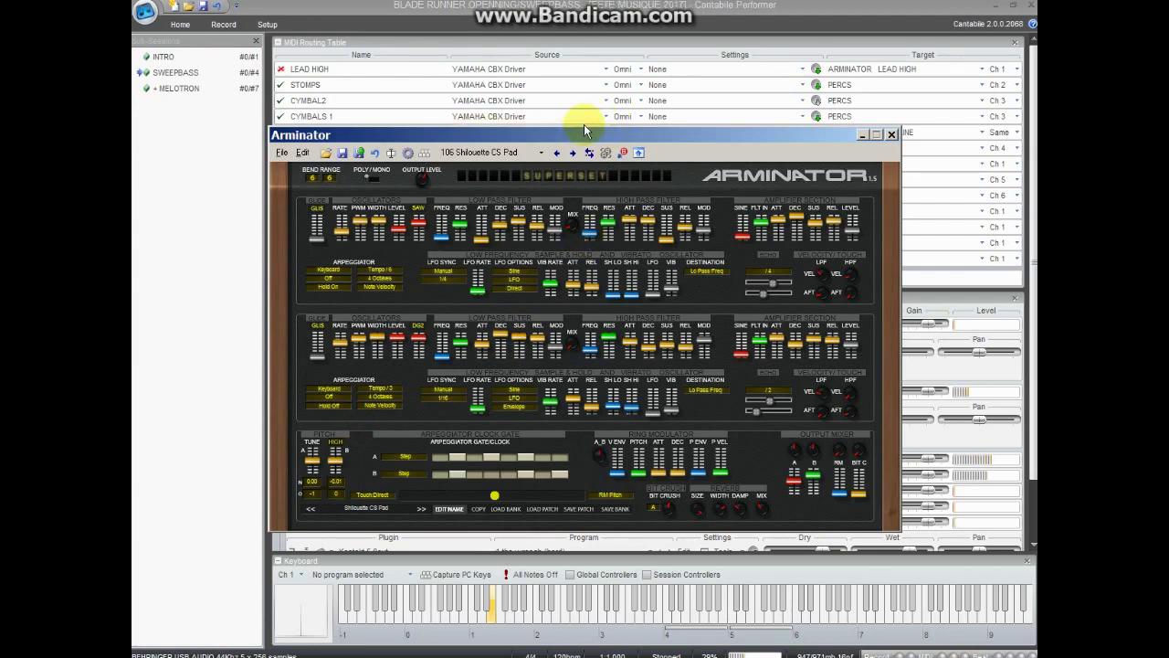
click(505, 155)
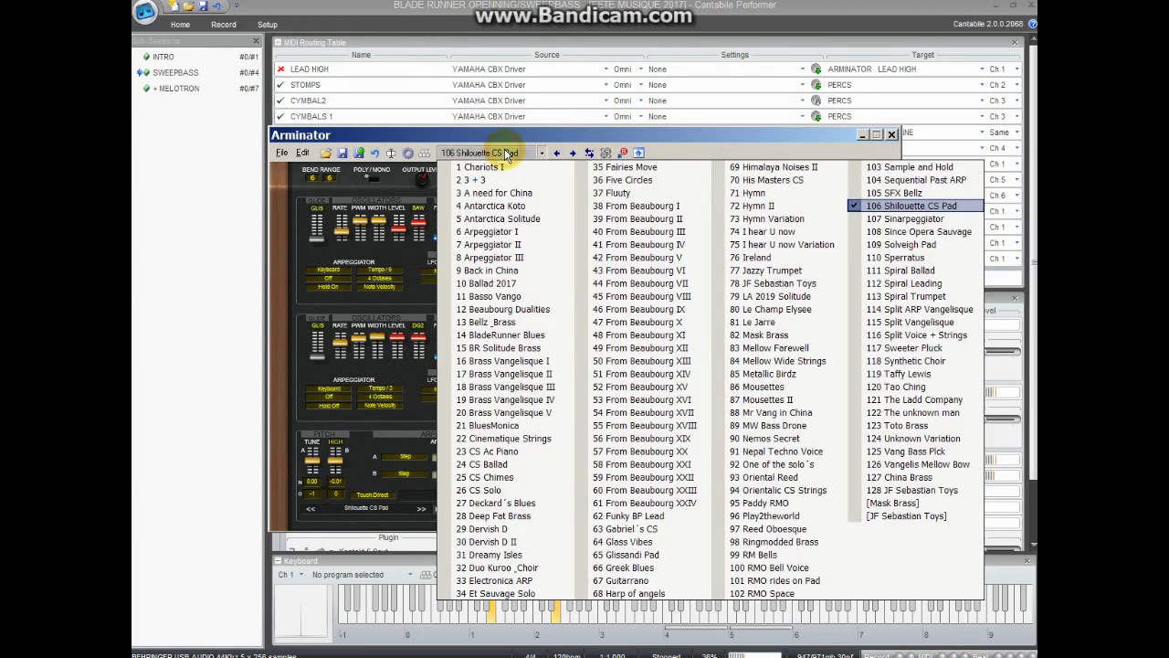
click(835, 143)
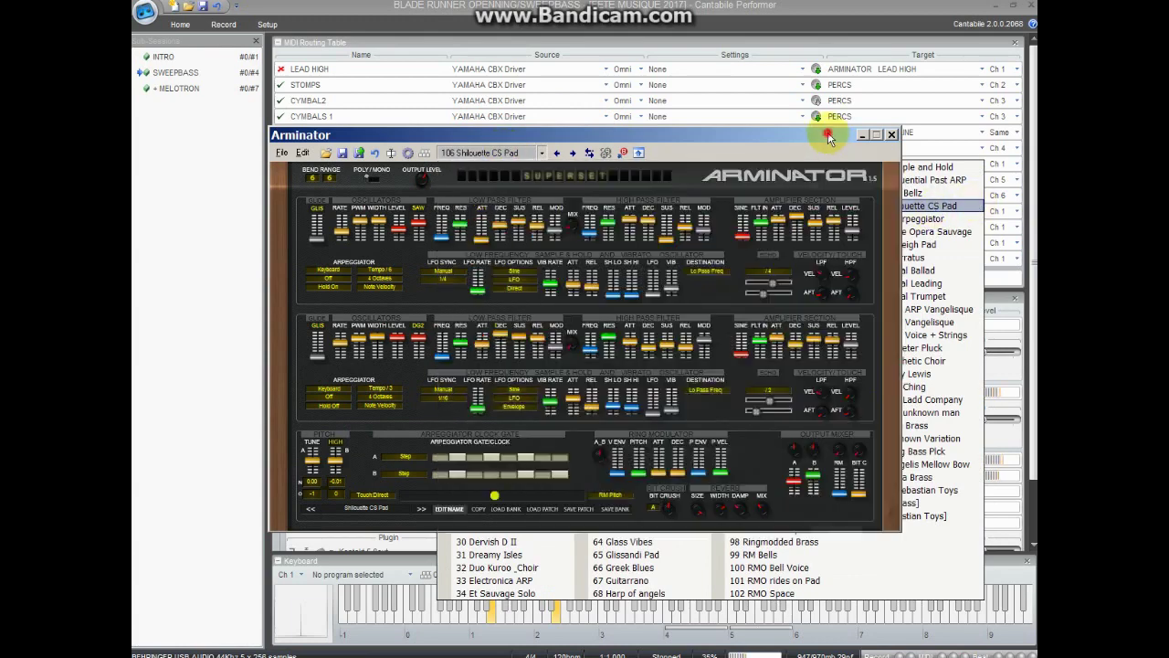
click(892, 135)
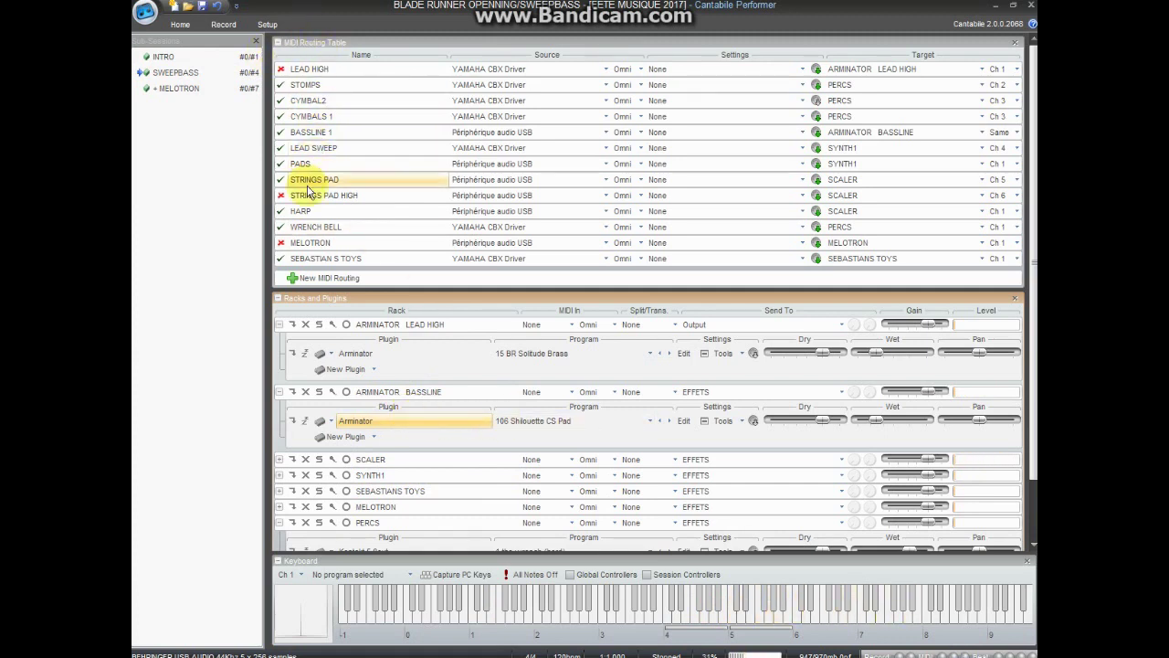
- Check the target device and channel assigned to the HARP routing
click(301, 212)
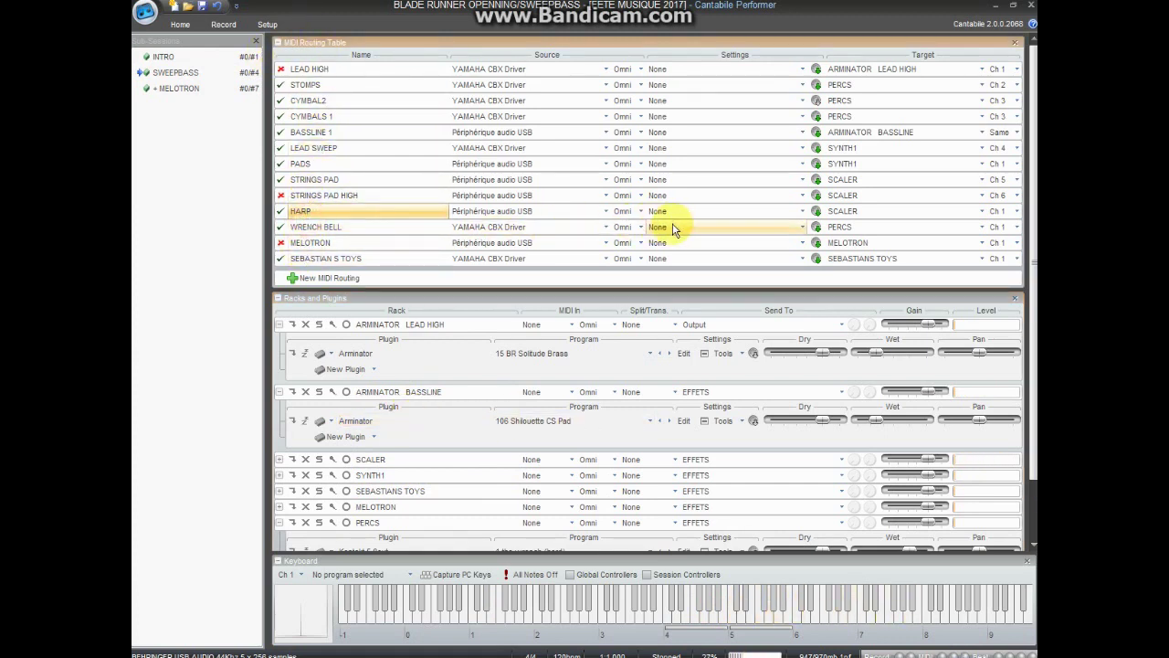
click(856, 211)
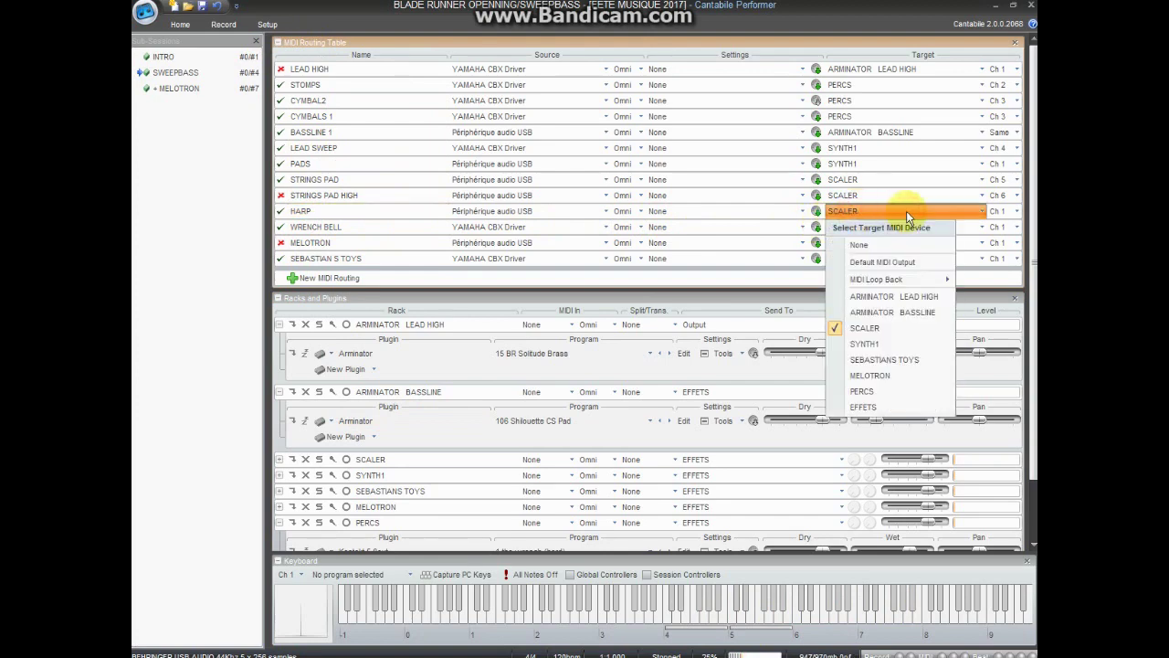
click(1023, 210)
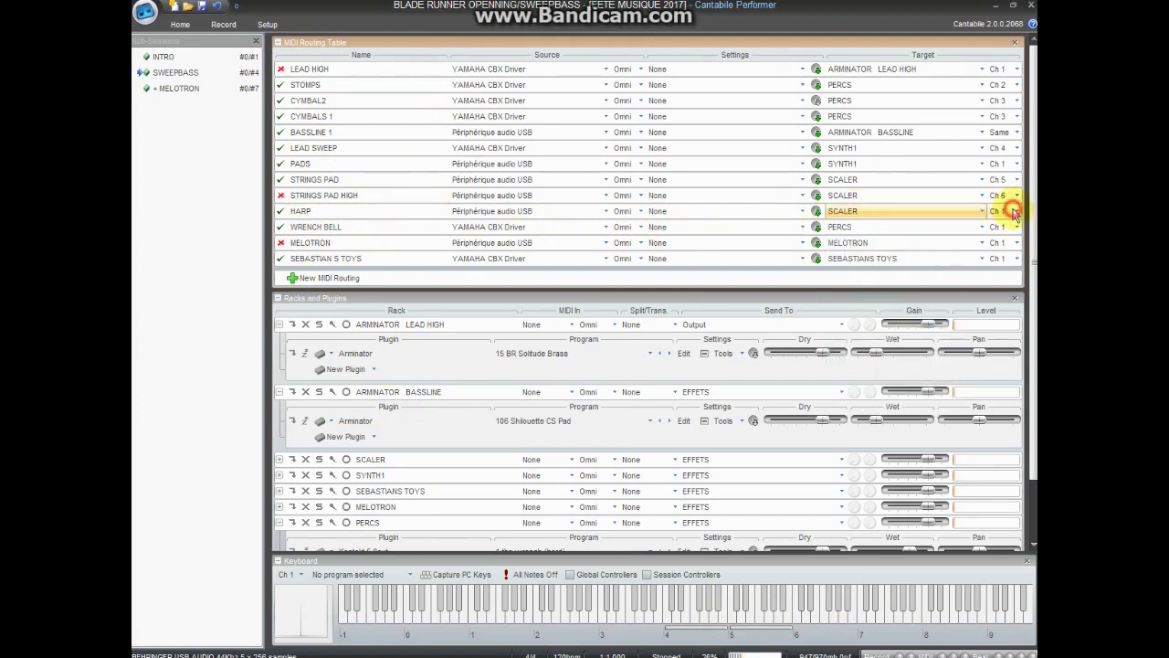
- Collapse the two Arminator racks and inspect the Cales32 scale settings in the SCALER rack
double_click(391, 326)
double_click(378, 339)
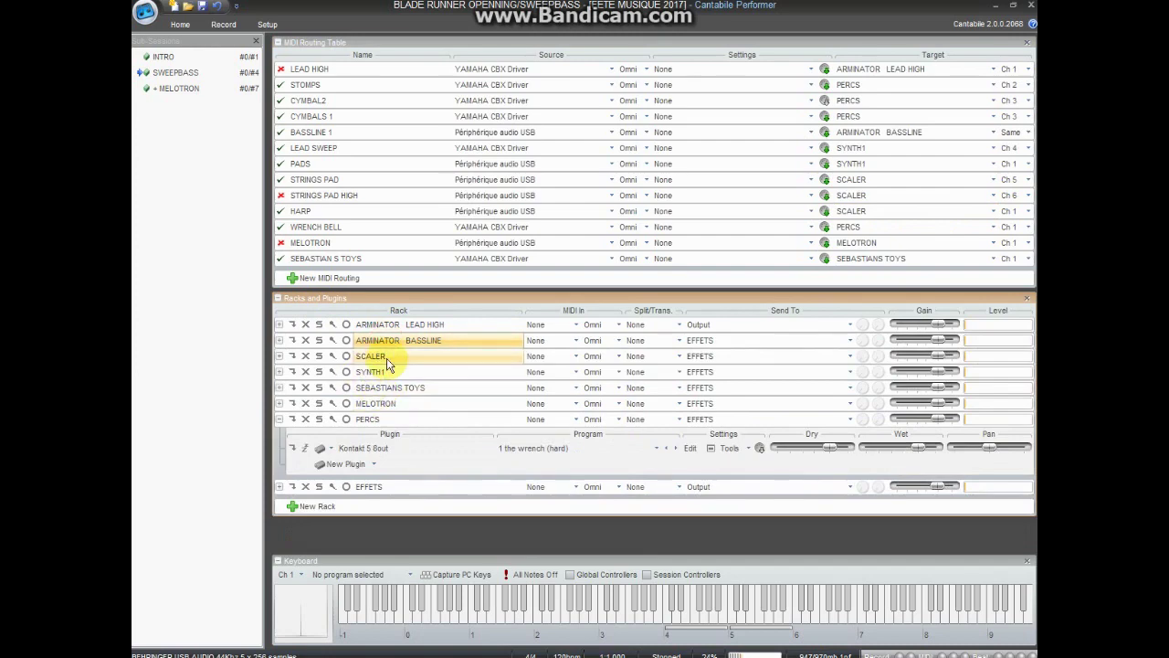
double_click(386, 358)
double_click(364, 388)
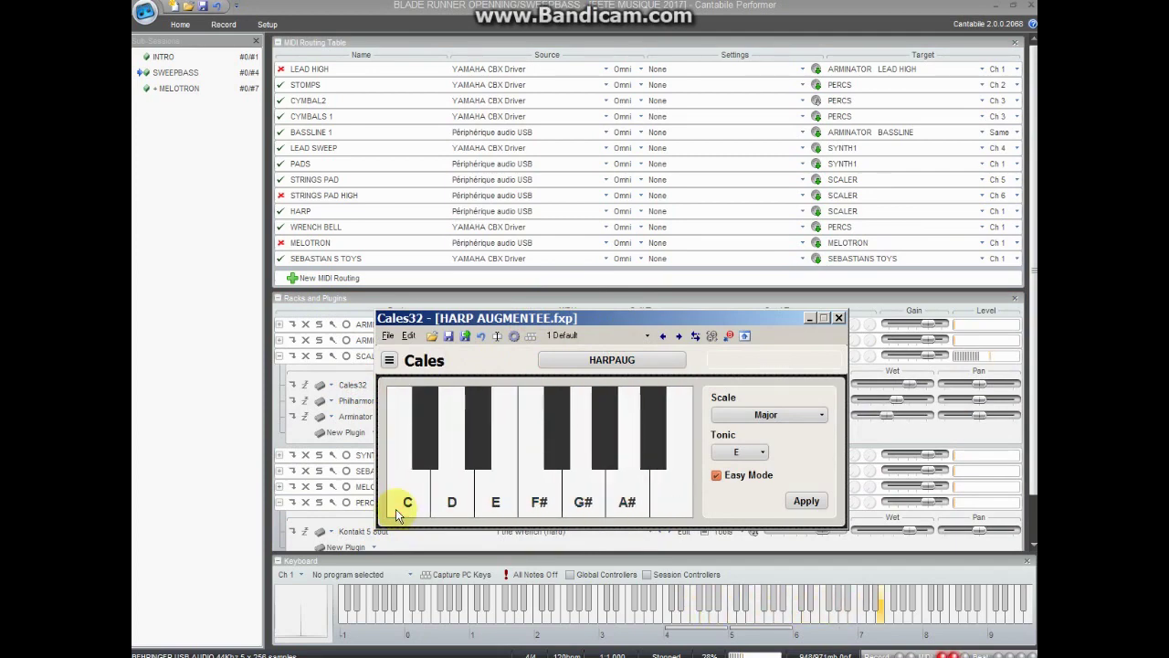
click(838, 318)
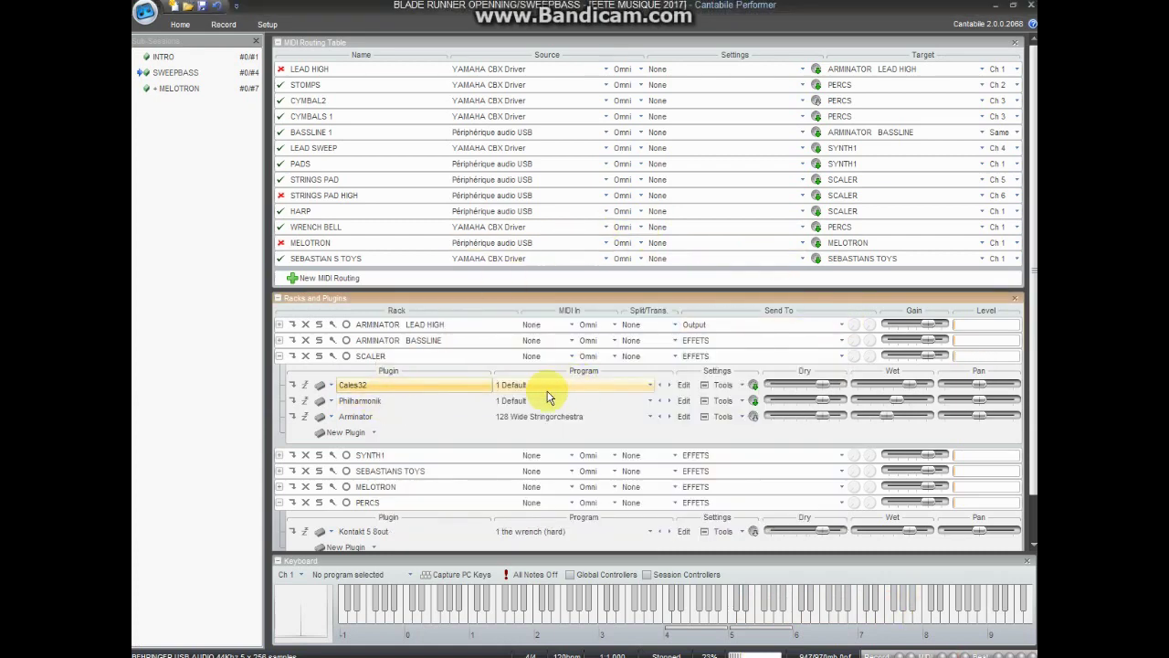
- Inspect the key range and channel reassignment MIDI filters of the Cales32 plugin in the SCALER rack
click(722, 385)
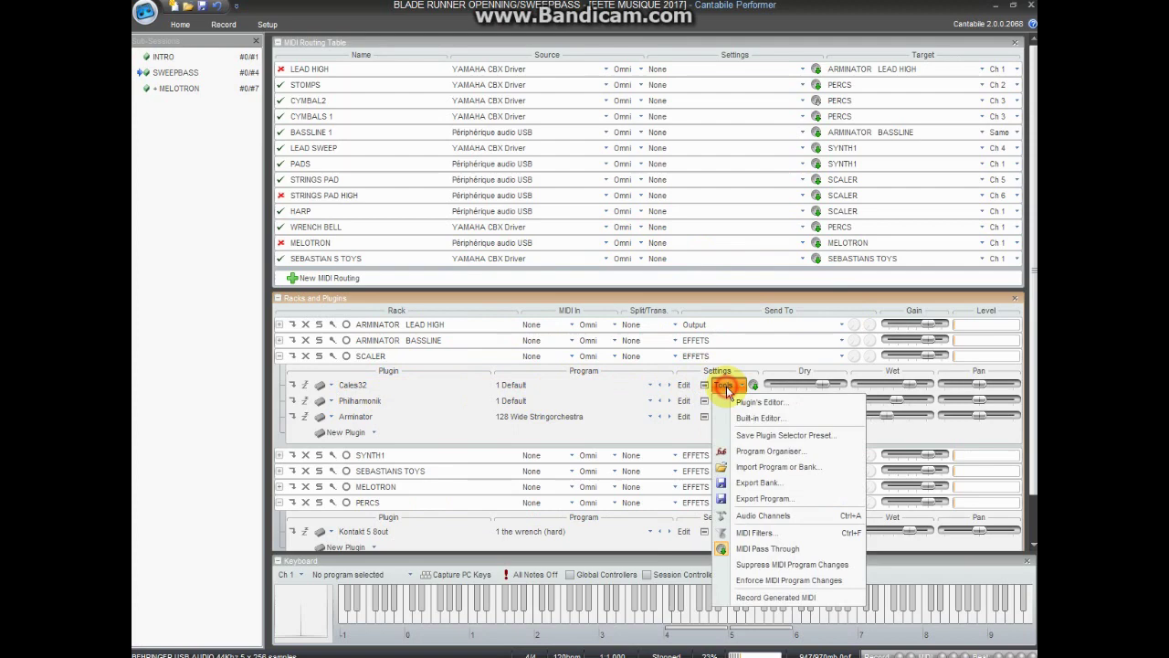
click(751, 534)
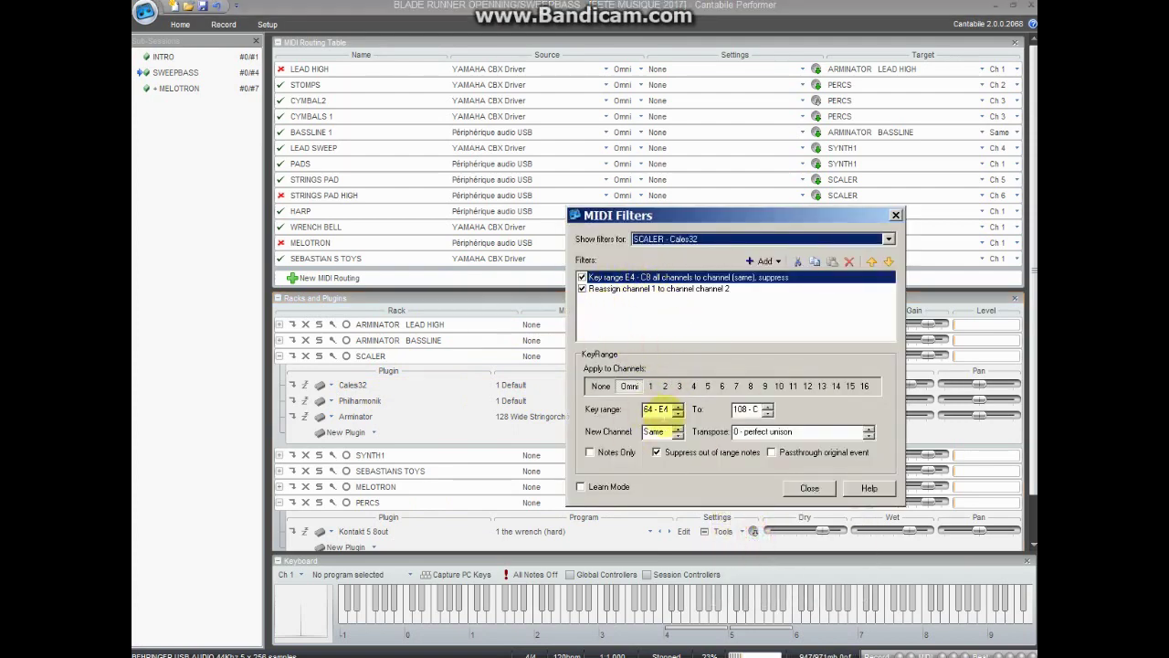
click(603, 288)
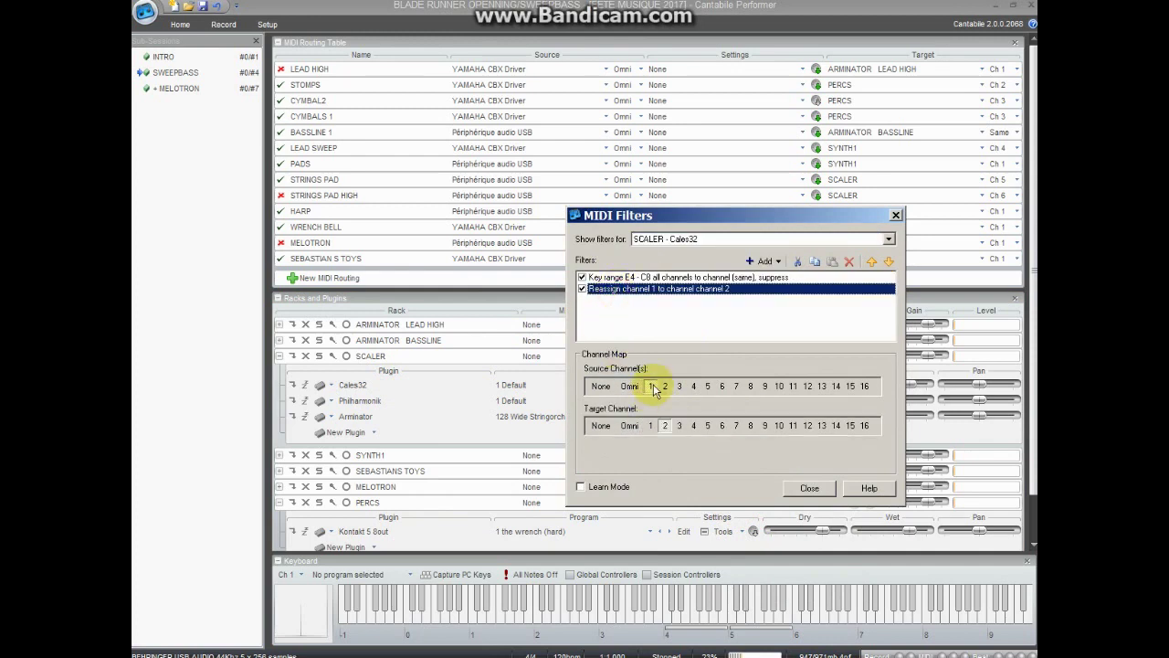
click(816, 486)
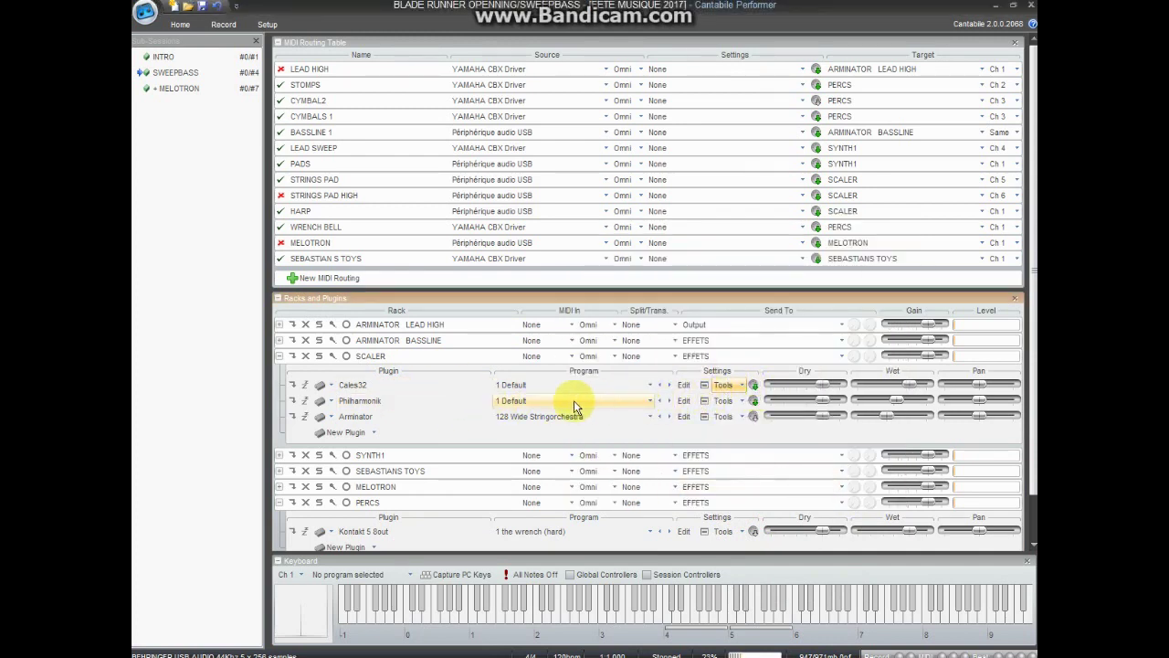
- View the Harp Full Range part in the Philharmonik editor of the SCALER rack, then close the editor
double_click(392, 403)
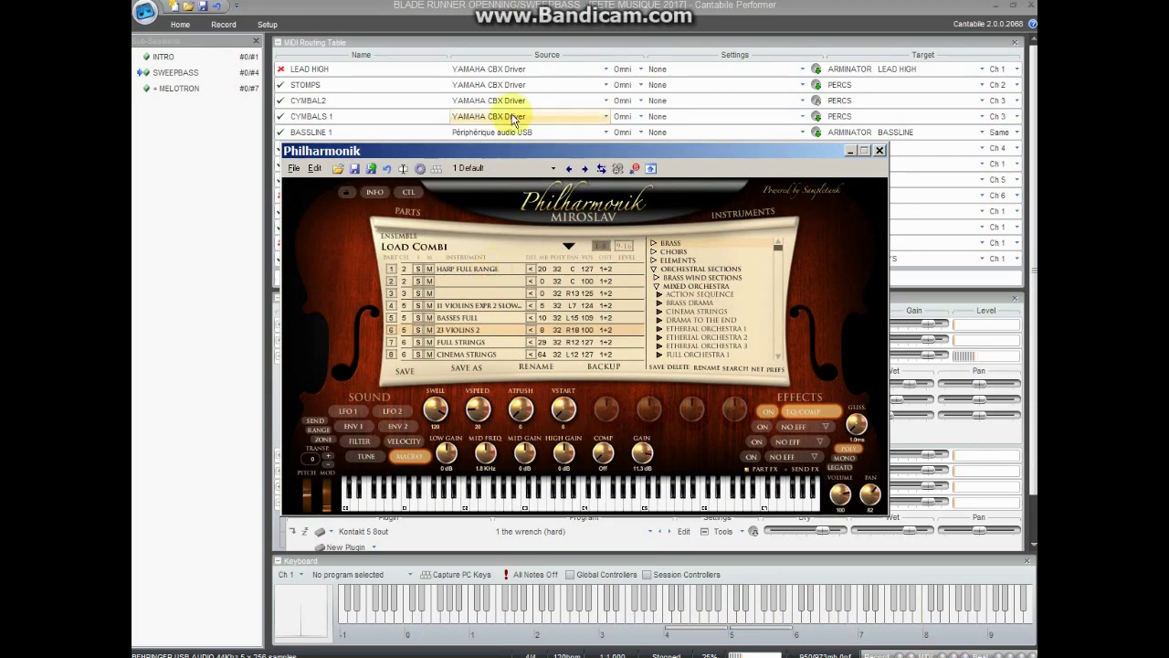
click(461, 268)
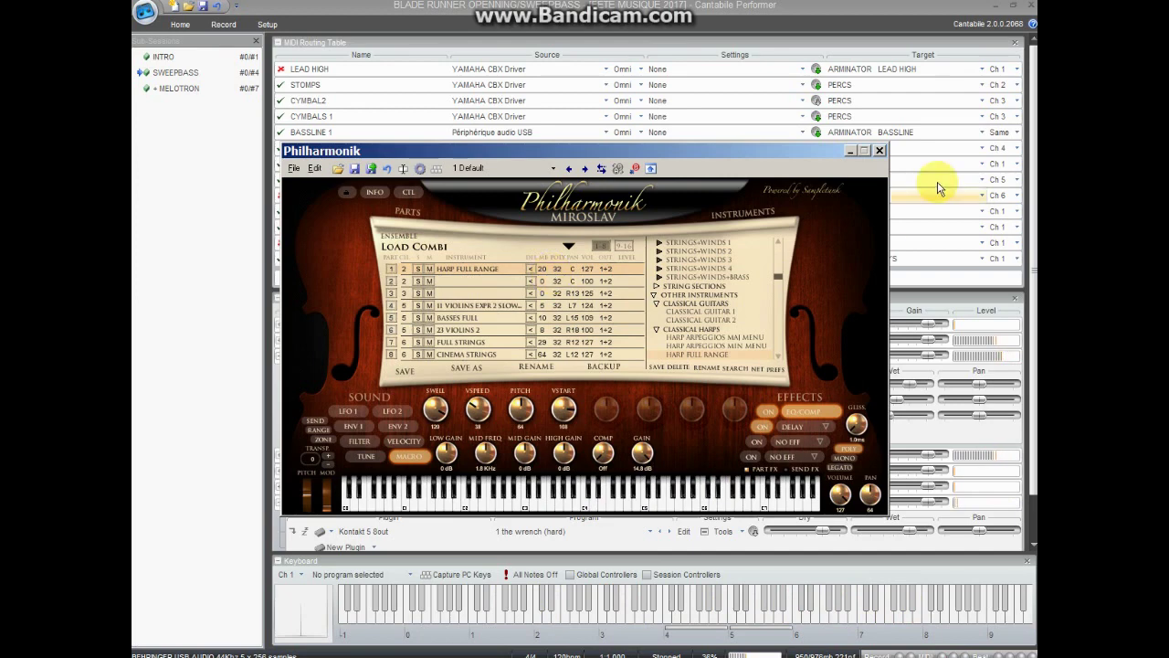
click(880, 150)
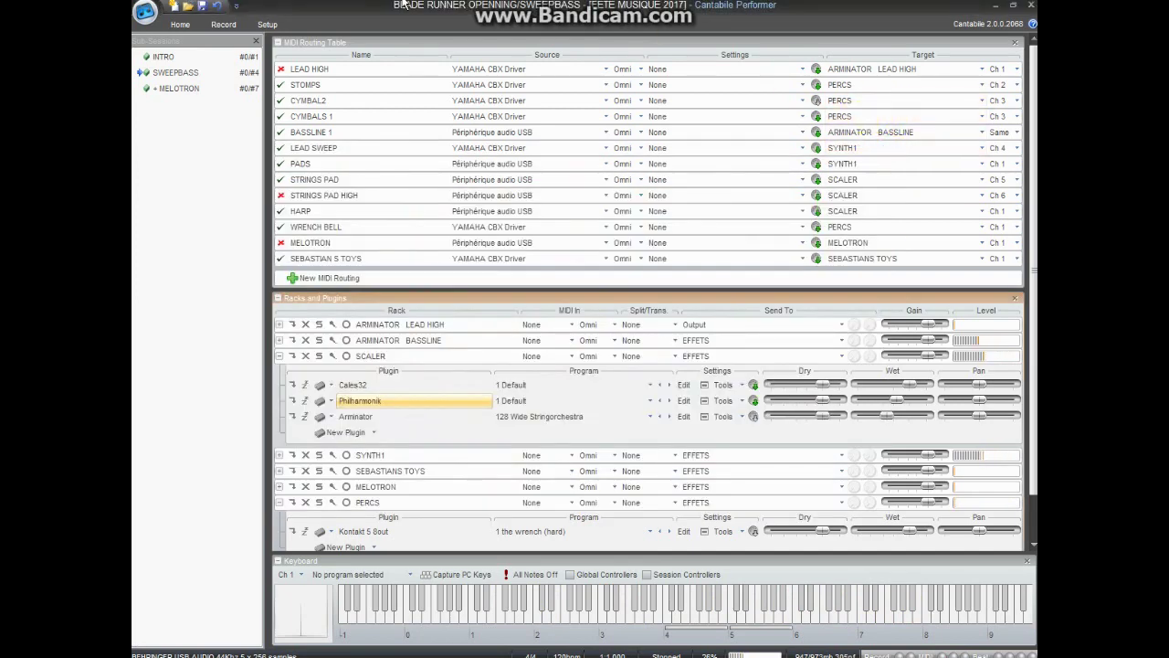
- Check the LEAD SWEEP routing's target, collapse the SCALER rack and expand the SYNTH1 rack
click(324, 149)
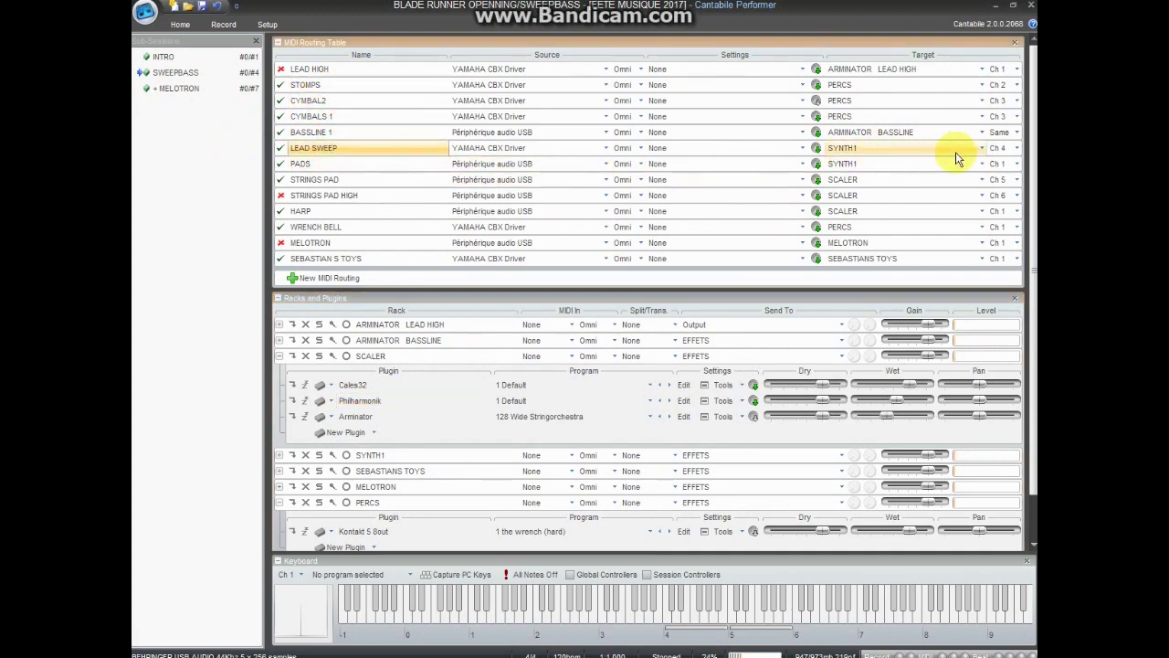
double_click(425, 356)
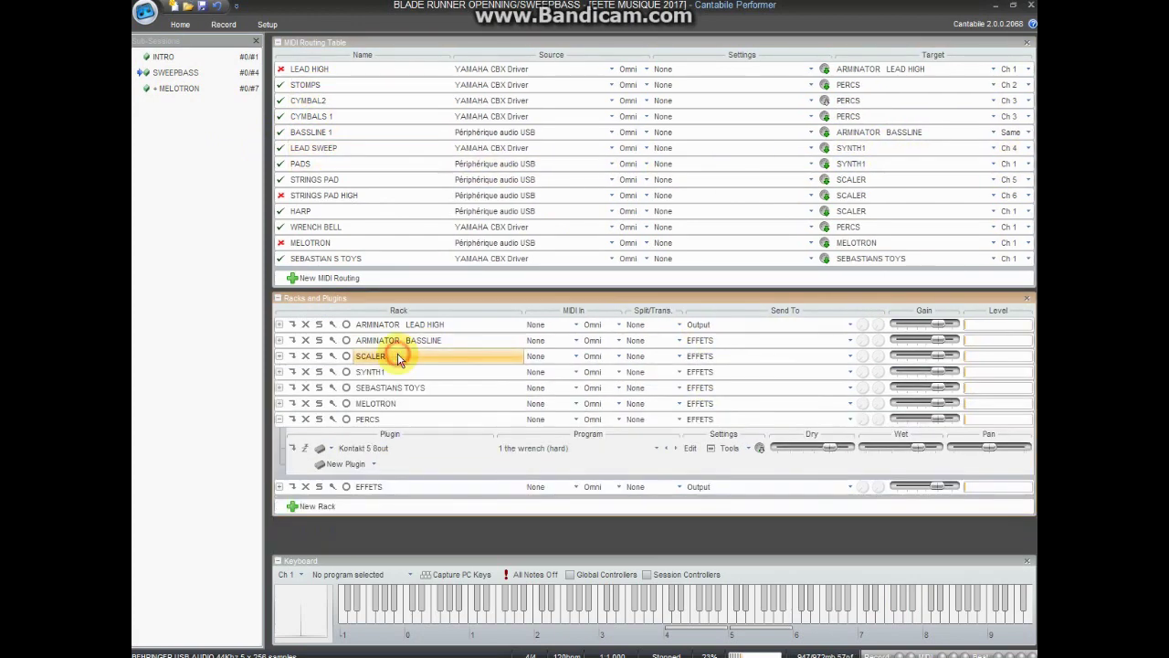
double_click(369, 373)
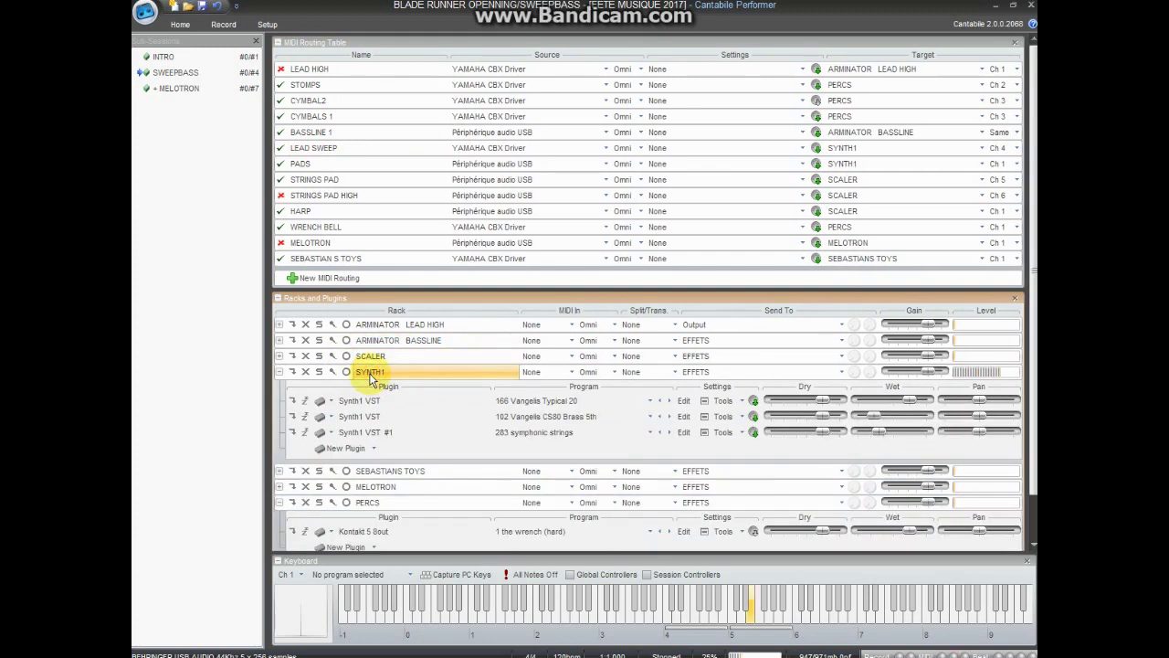
click(371, 358)
click(406, 418)
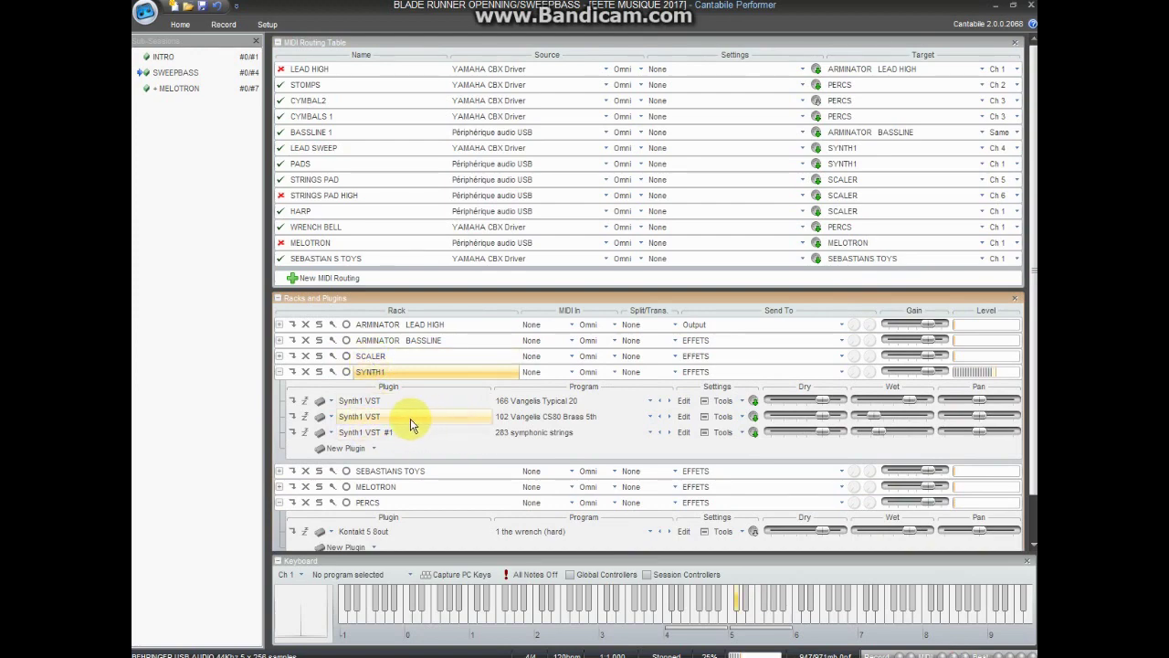
- With the second and third Synth1 plugins bypassed, view the first Synth1 VST's editor and program list
click(291, 416)
click(291, 432)
double_click(359, 400)
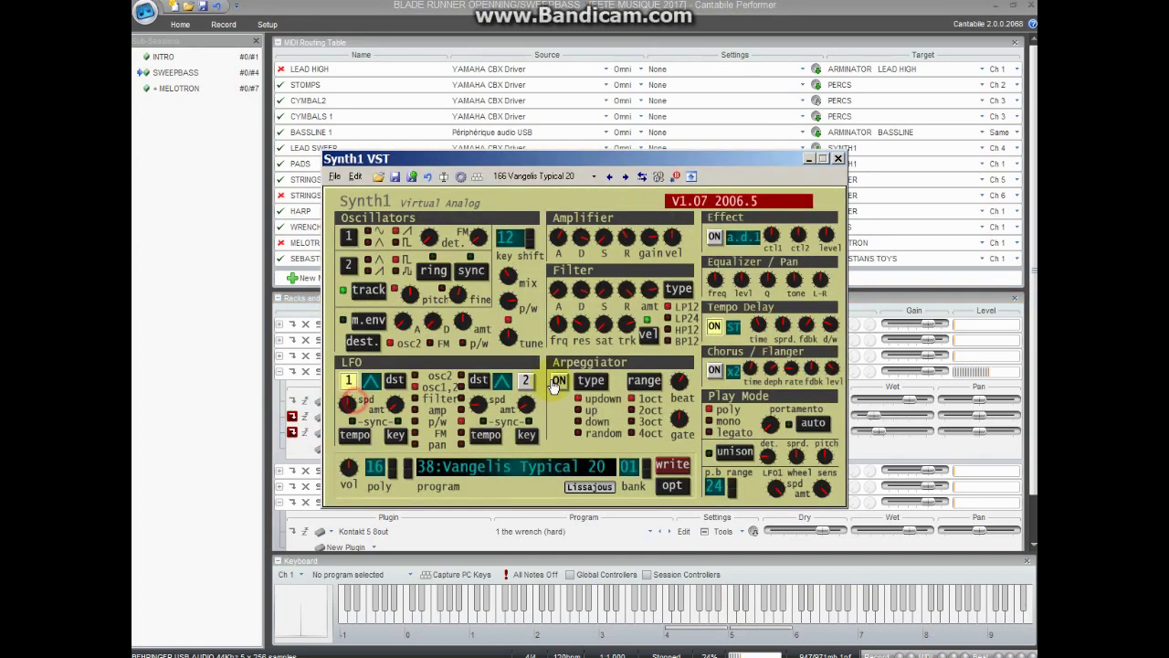
click(560, 179)
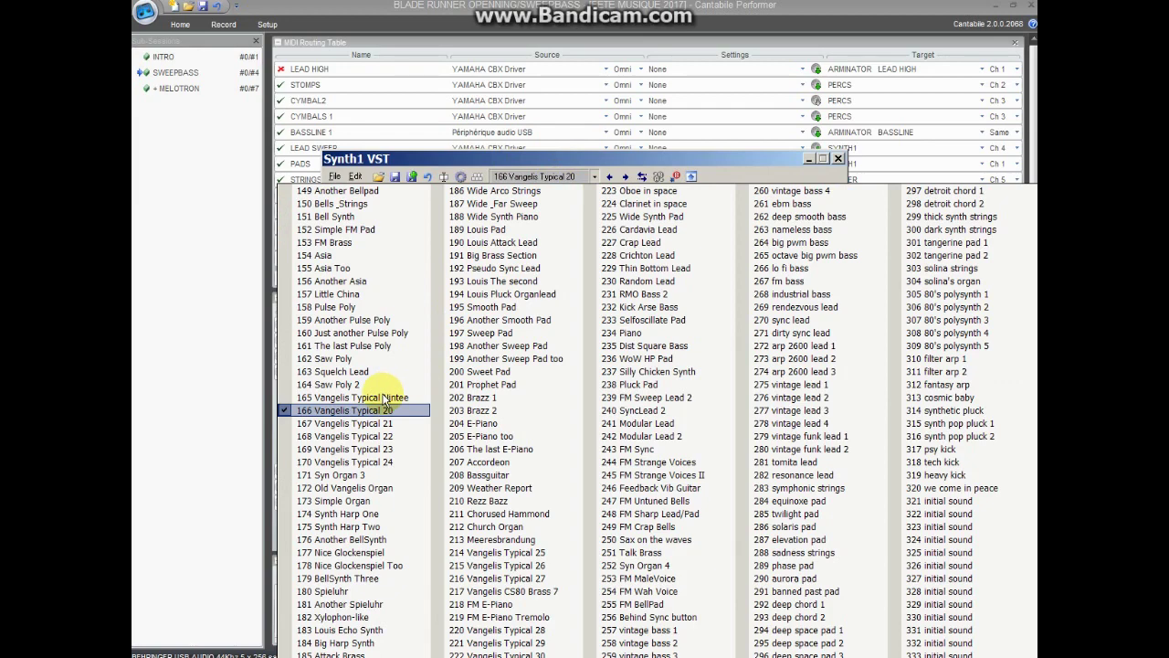
click(838, 159)
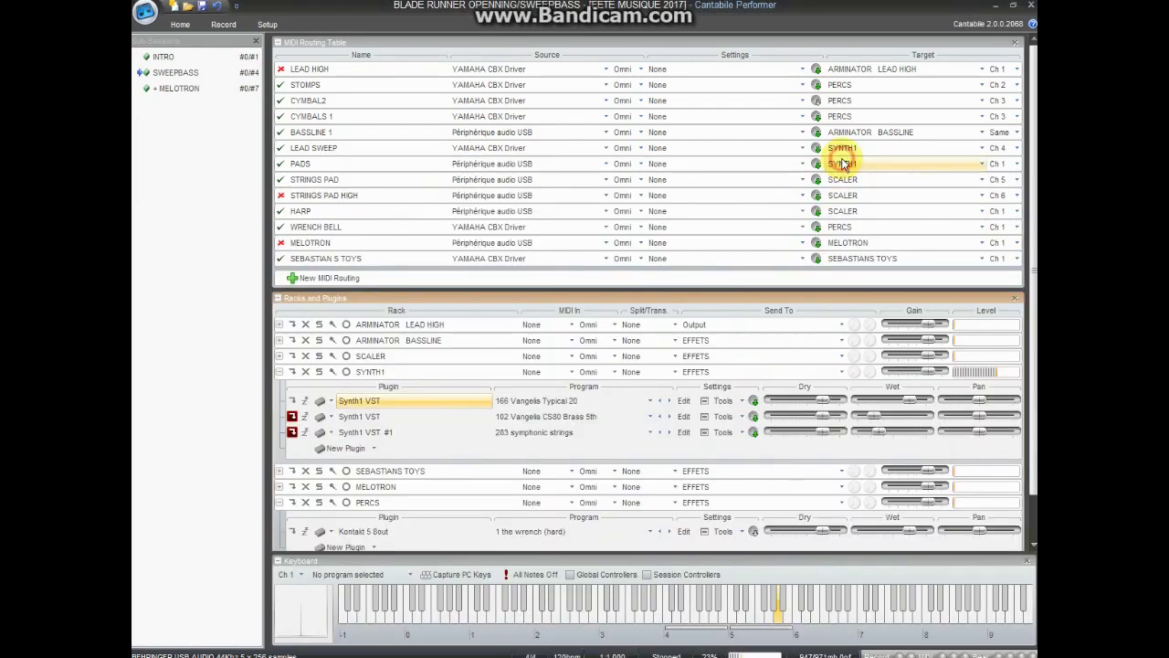
- Remove the bypass from the second and third Synth1 plugins and collapse the SYNTH1 and PERCS racks
click(292, 415)
click(291, 431)
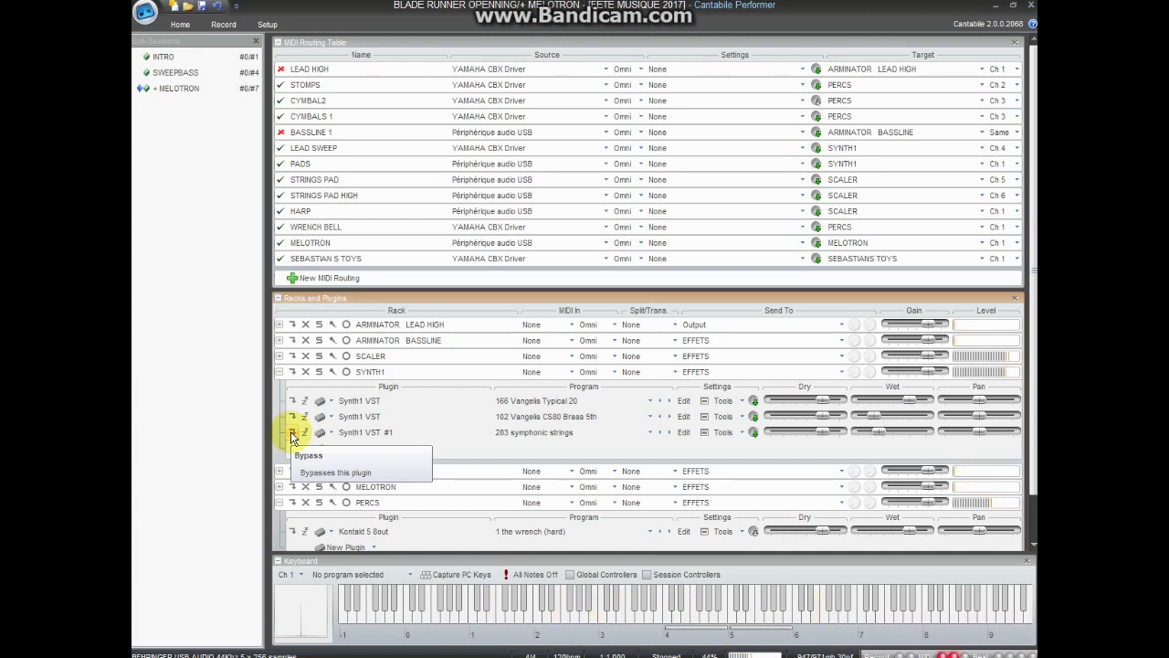
click(281, 370)
click(281, 418)
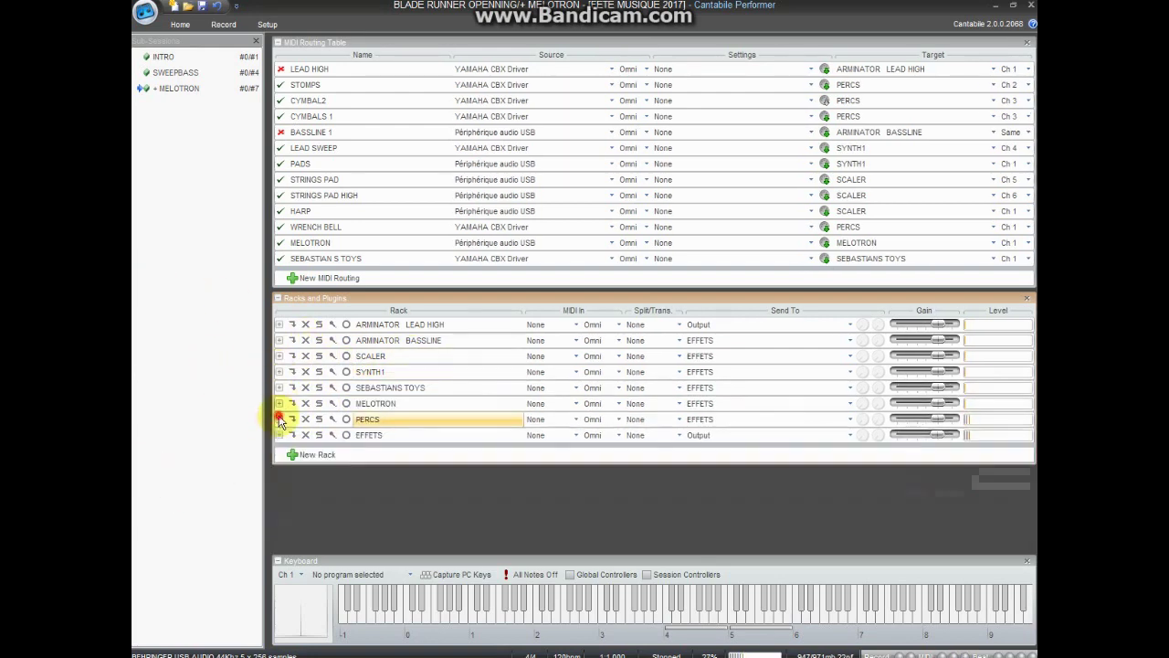
- Select the MELOTRON routing and open the Nanotron2 editor in the MELOTRON rack
click(338, 242)
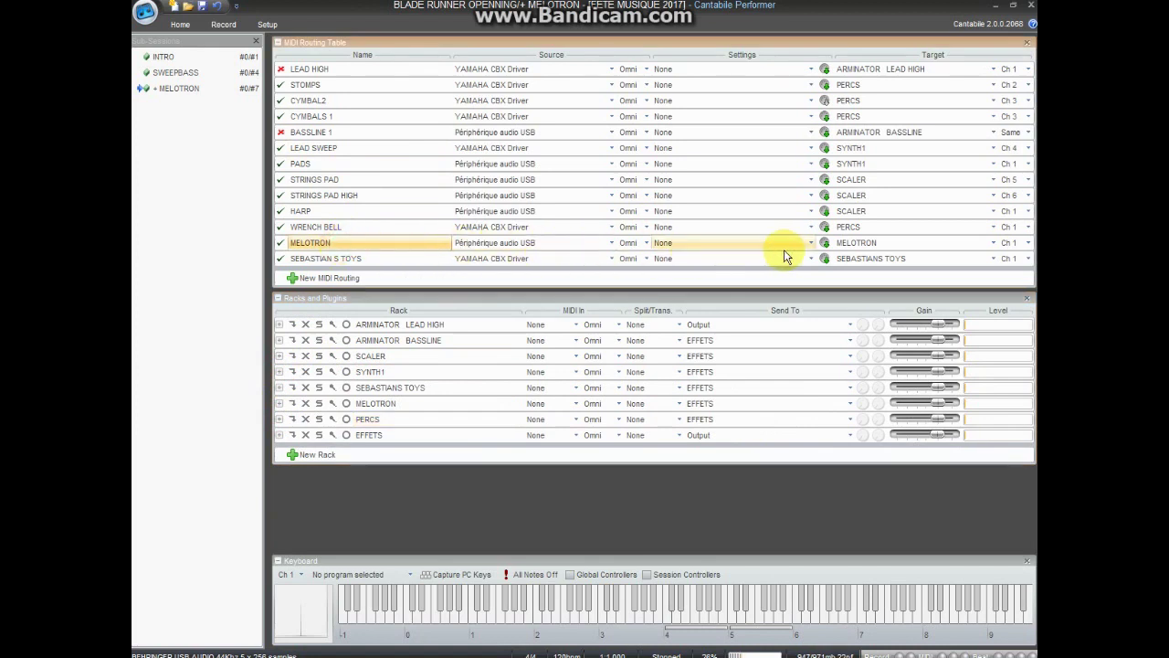
double_click(376, 403)
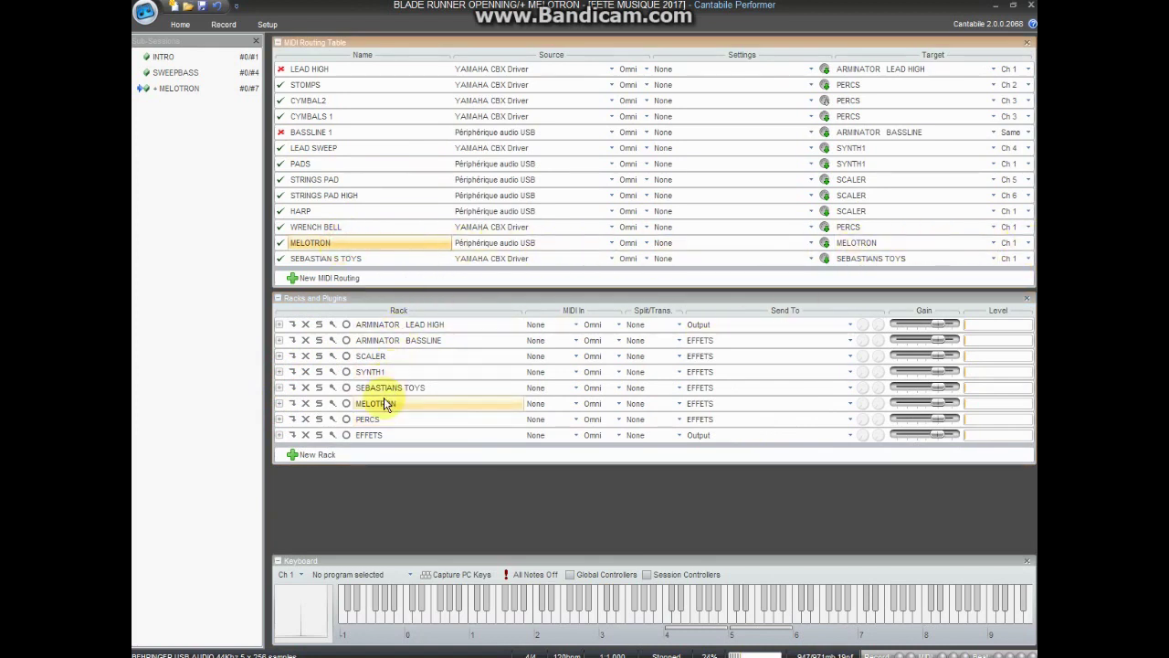
double_click(356, 433)
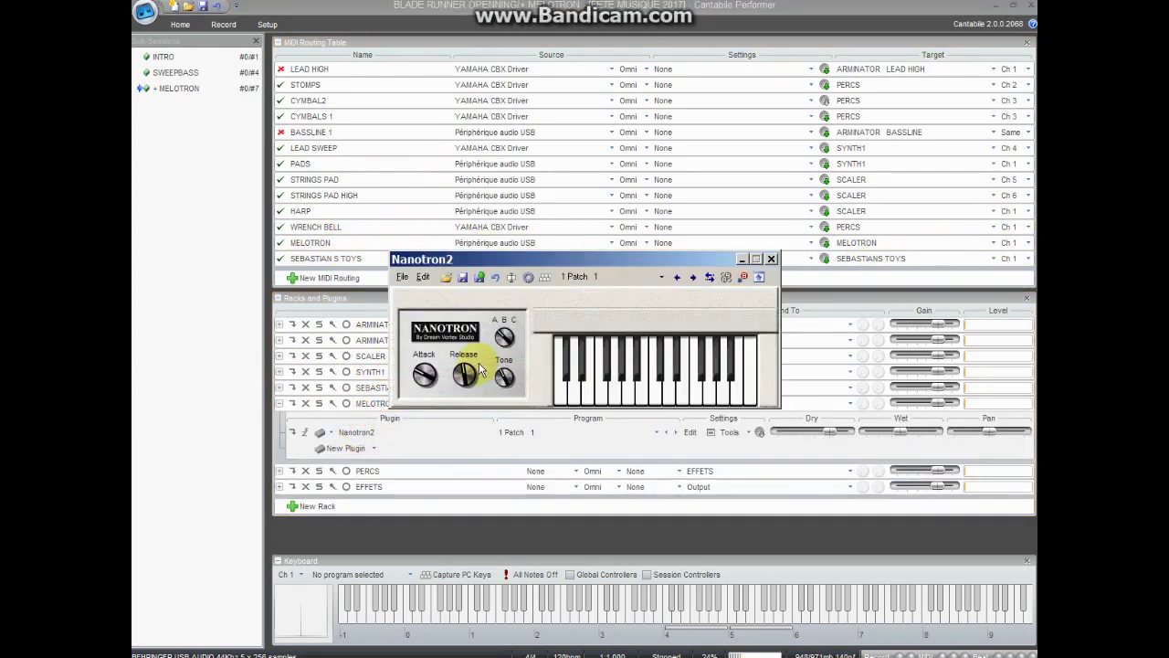
- Solo the MELOTRON and EFFETS racks and view the Nanotron2 editor again
click(319, 403)
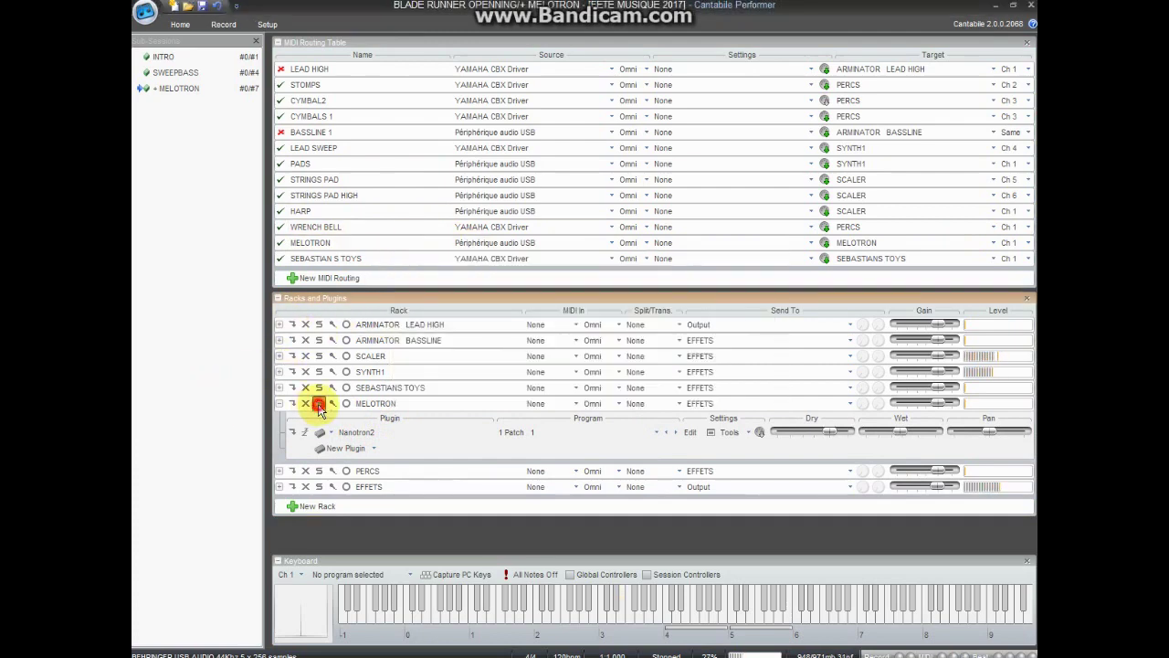
click(306, 488)
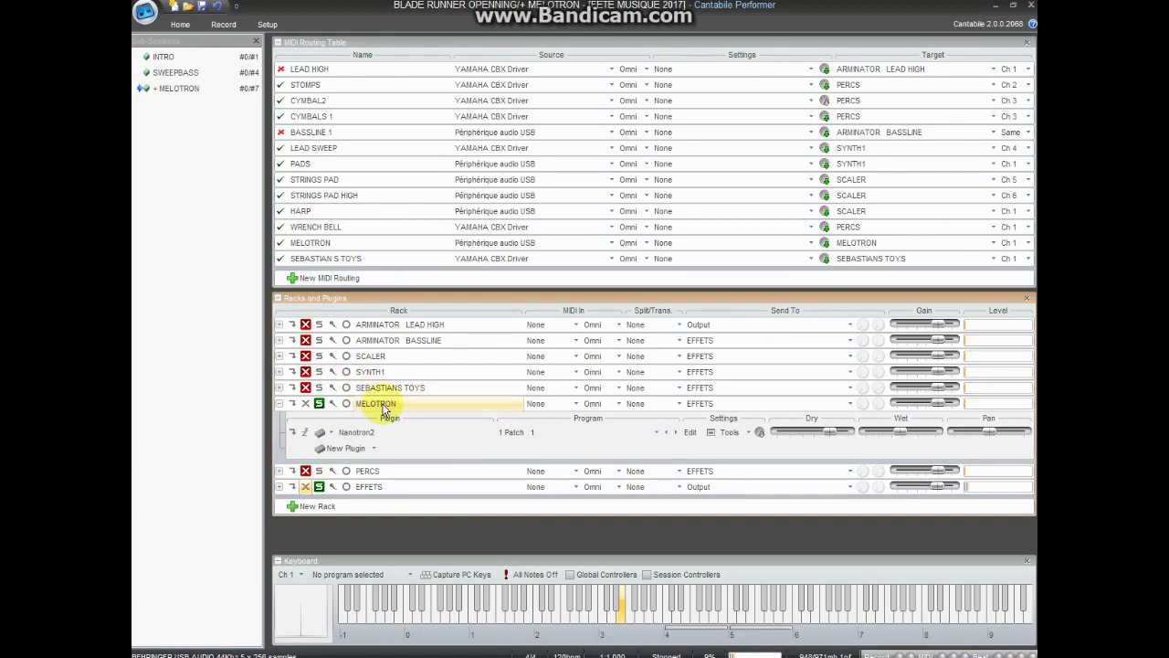
double_click(375, 435)
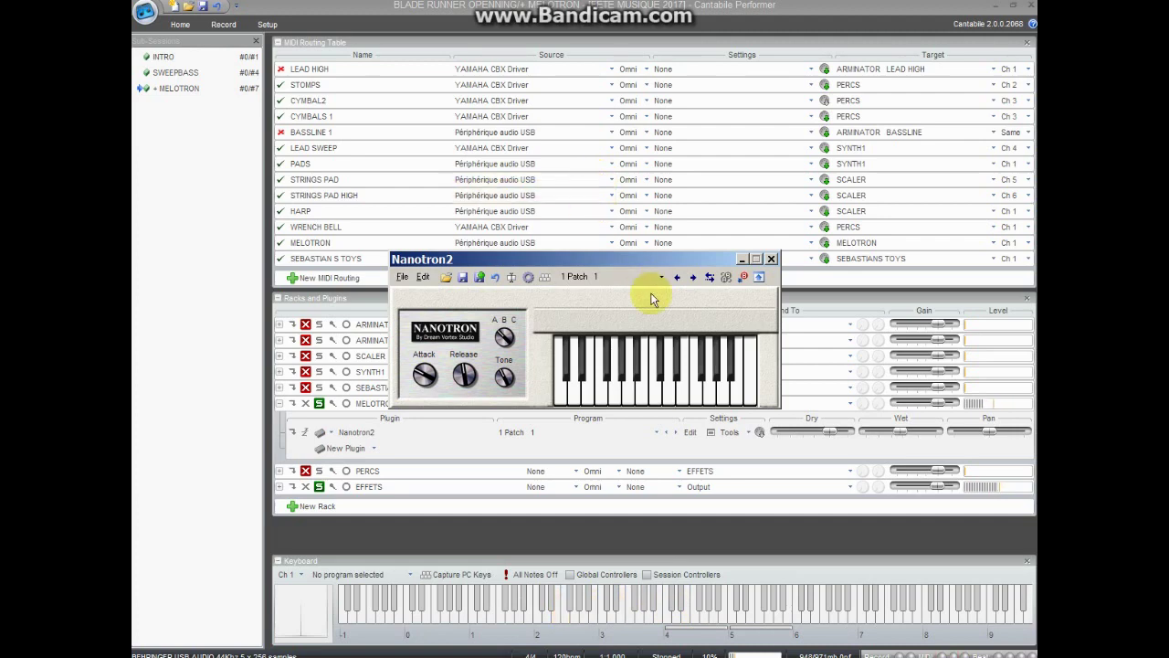
click(771, 260)
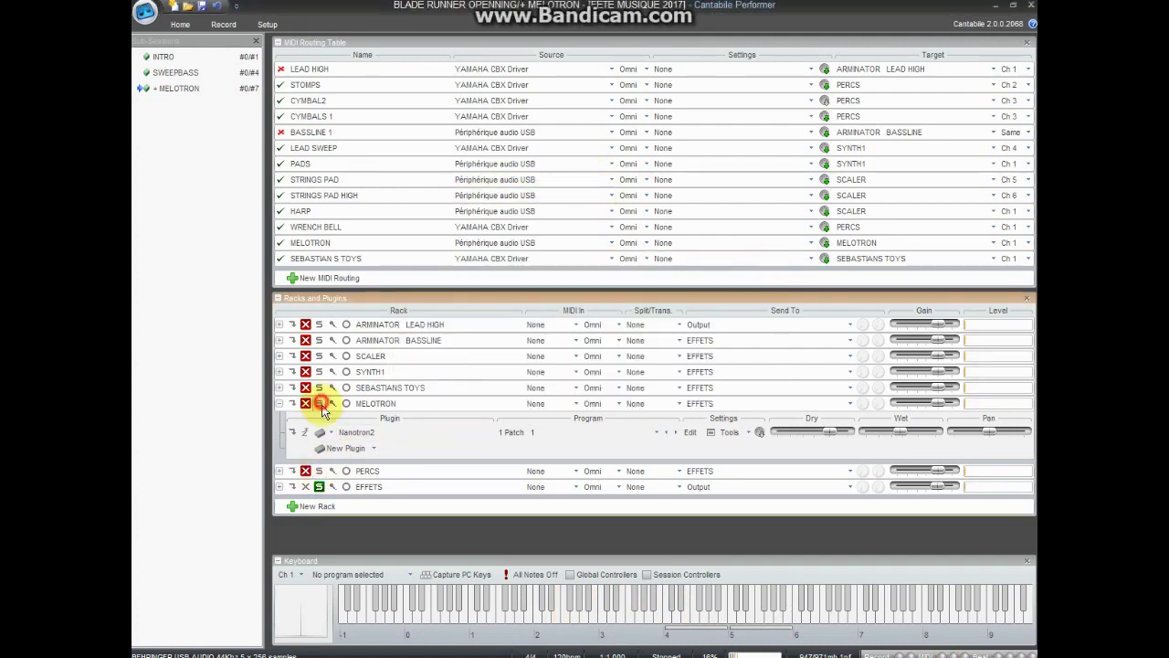
- Turn off solo on the MELOTRON and EFFETS racks and collapse the MELOTRON rack
click(319, 486)
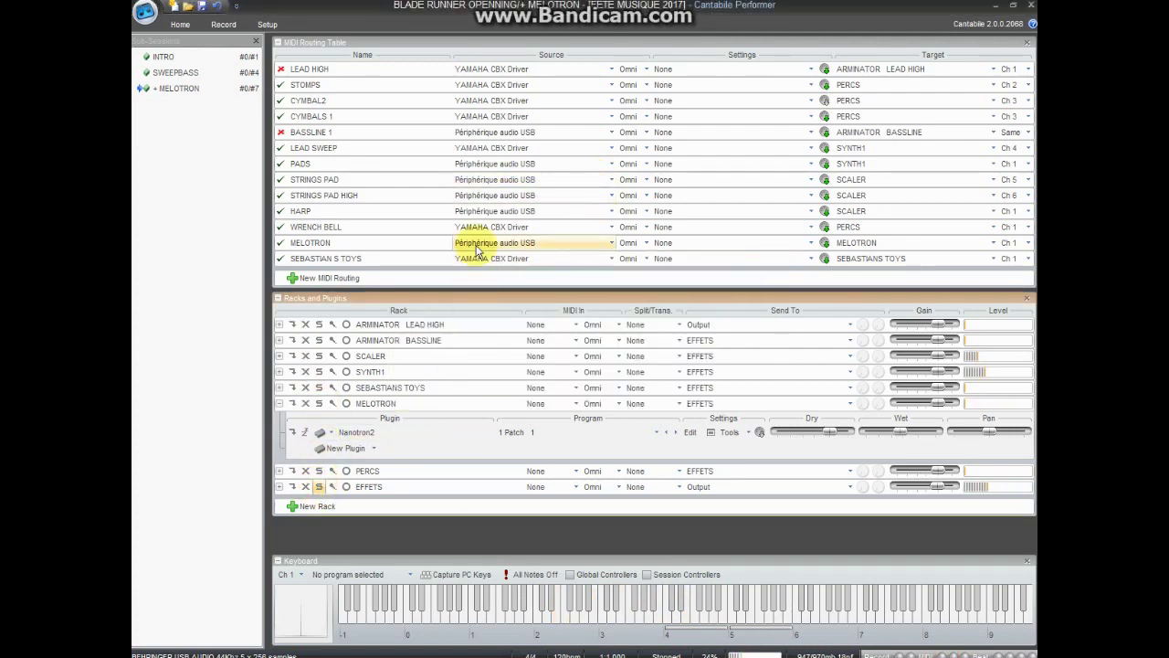
click(280, 404)
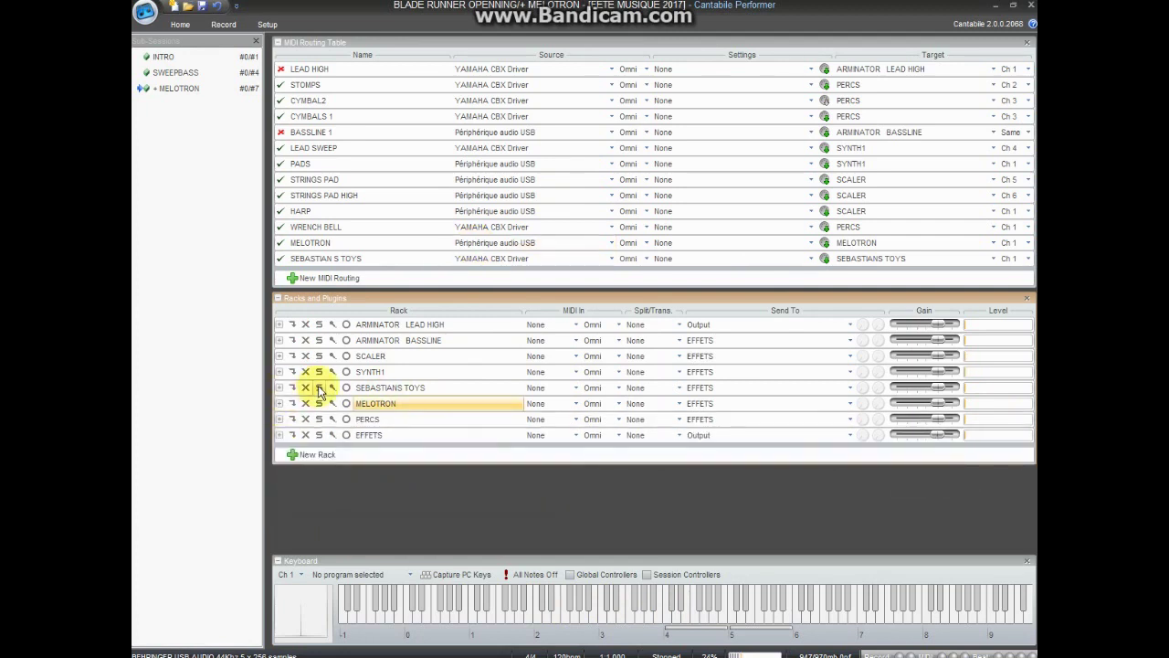